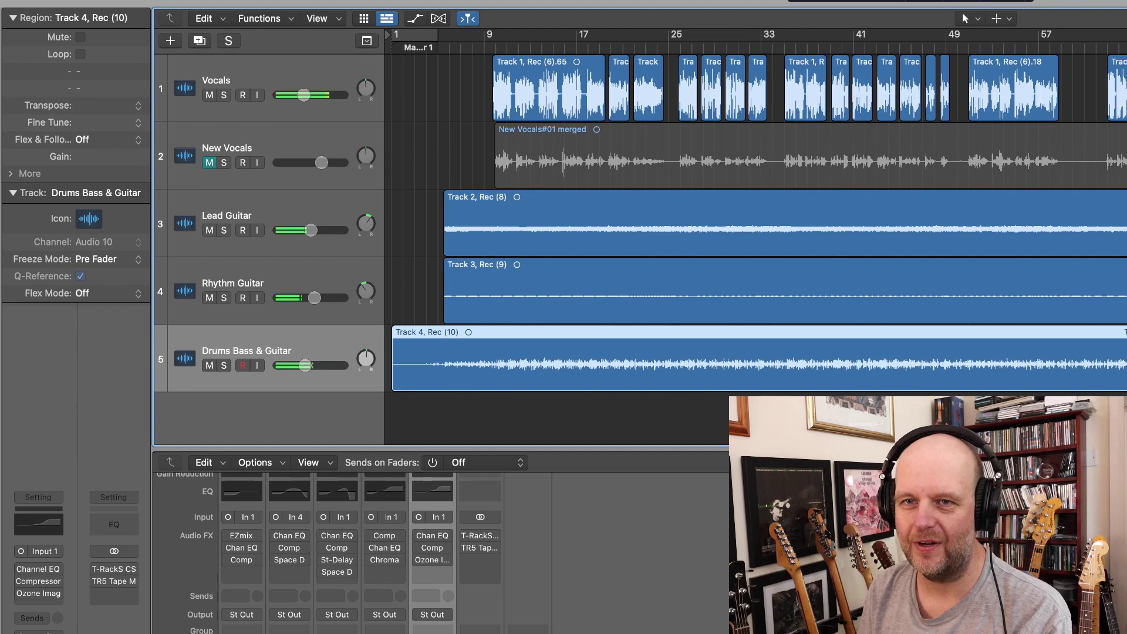
Play the Drums Bass & Guitar track from bar 25 and switch on its Channel EQ
key(Tab)
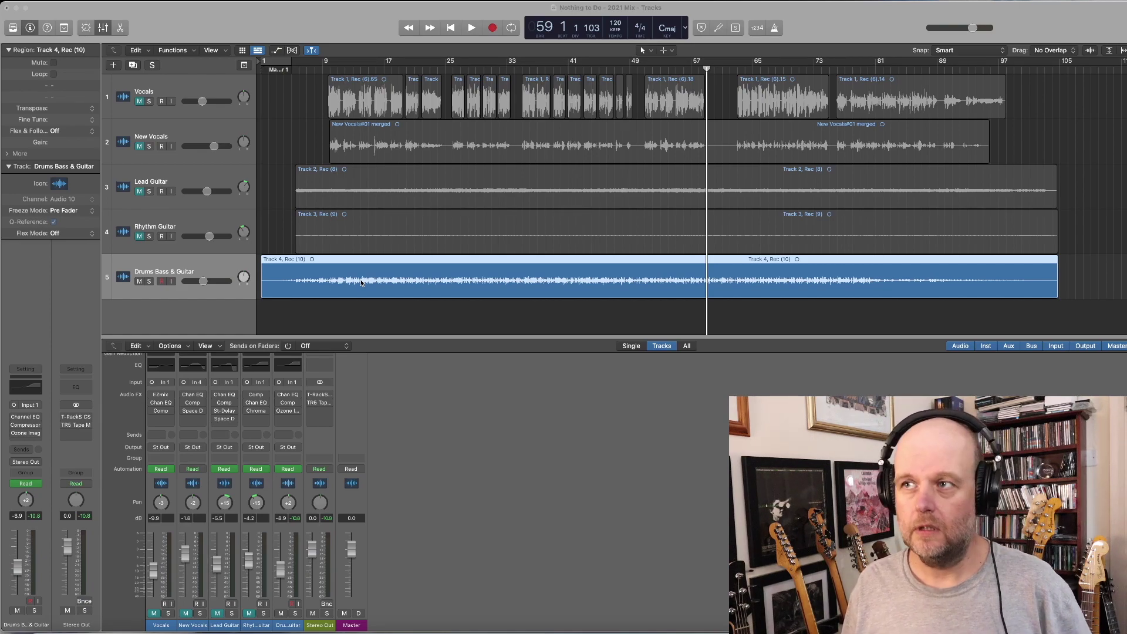
click(447, 71)
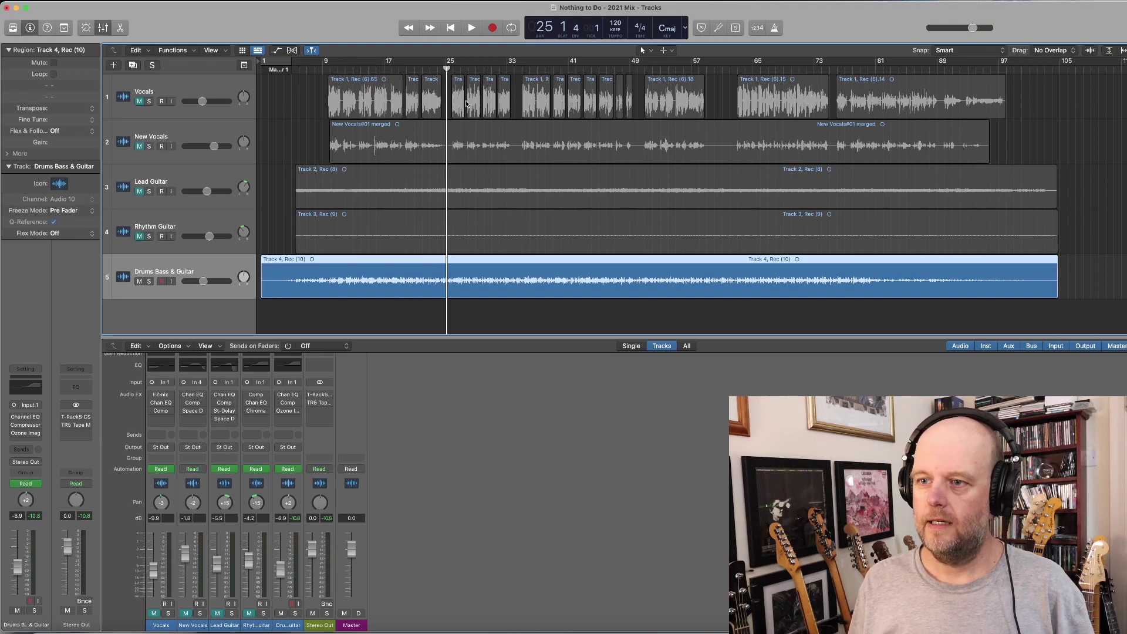
click(473, 29)
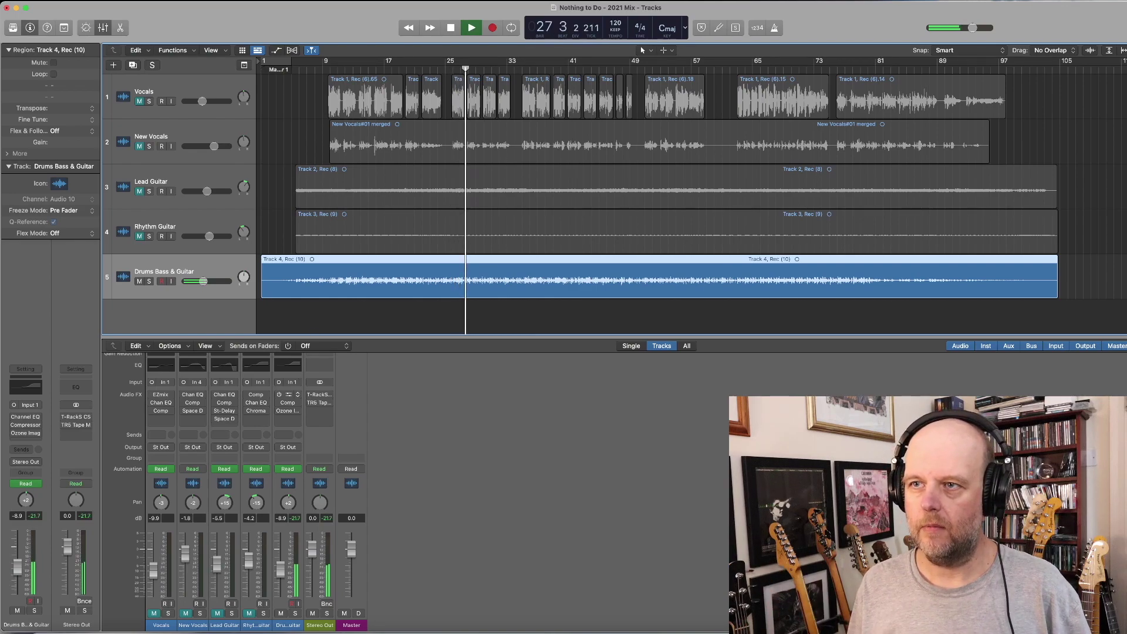
click(287, 394)
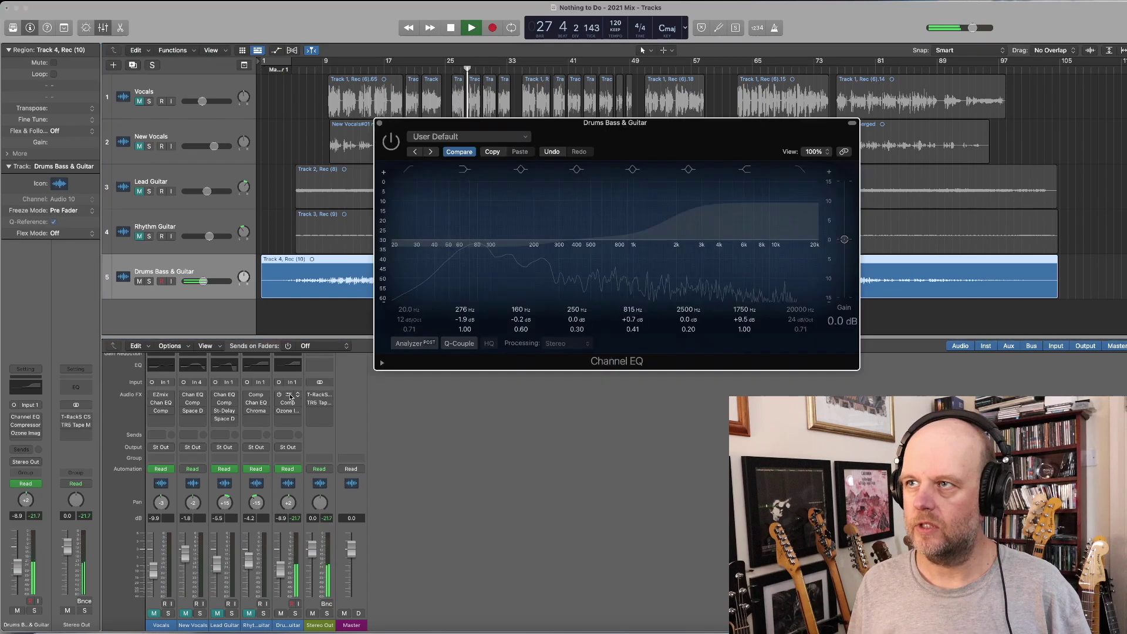
click(385, 147)
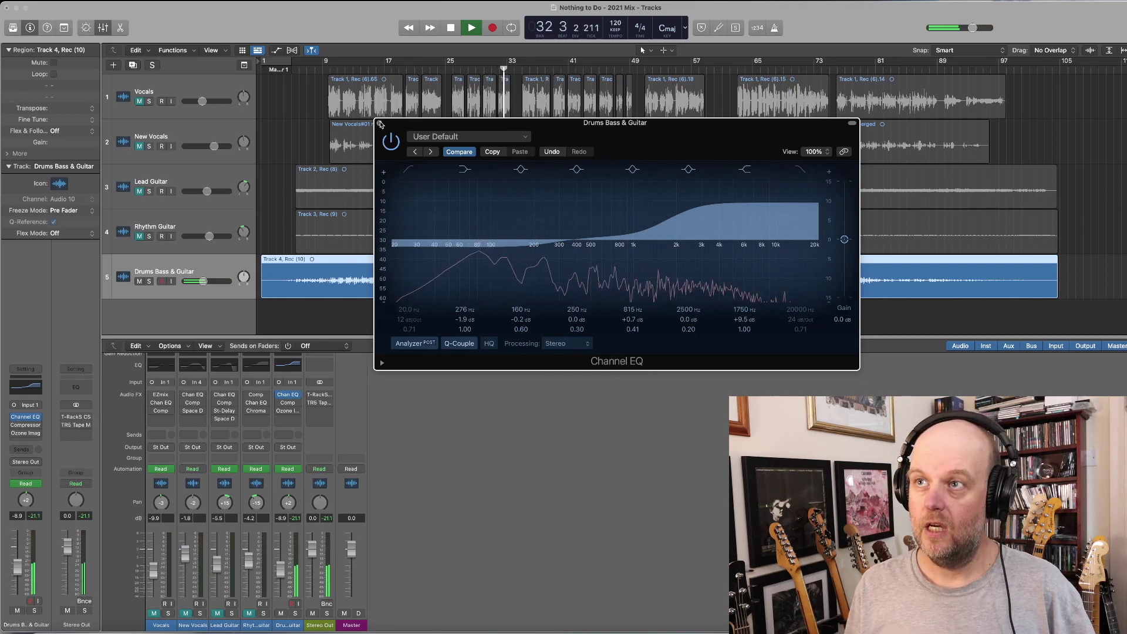
click(381, 124)
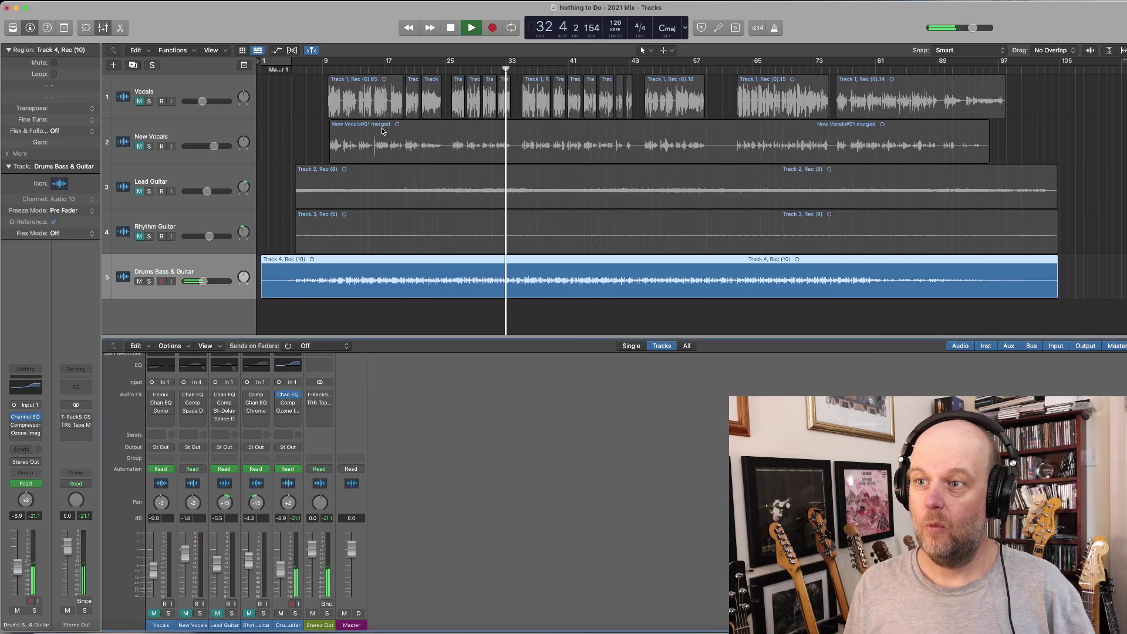
Switch on the Type U Aggressive Compressor on the Drums Bass & Guitar track, listen to it, and stop playback
click(287, 403)
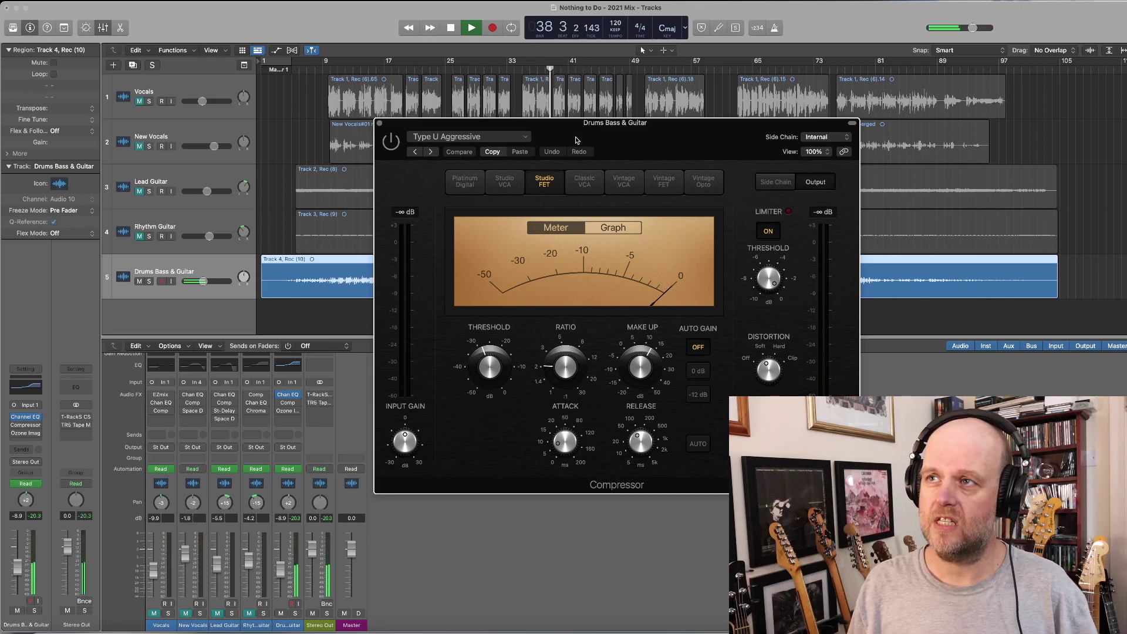
click(396, 150)
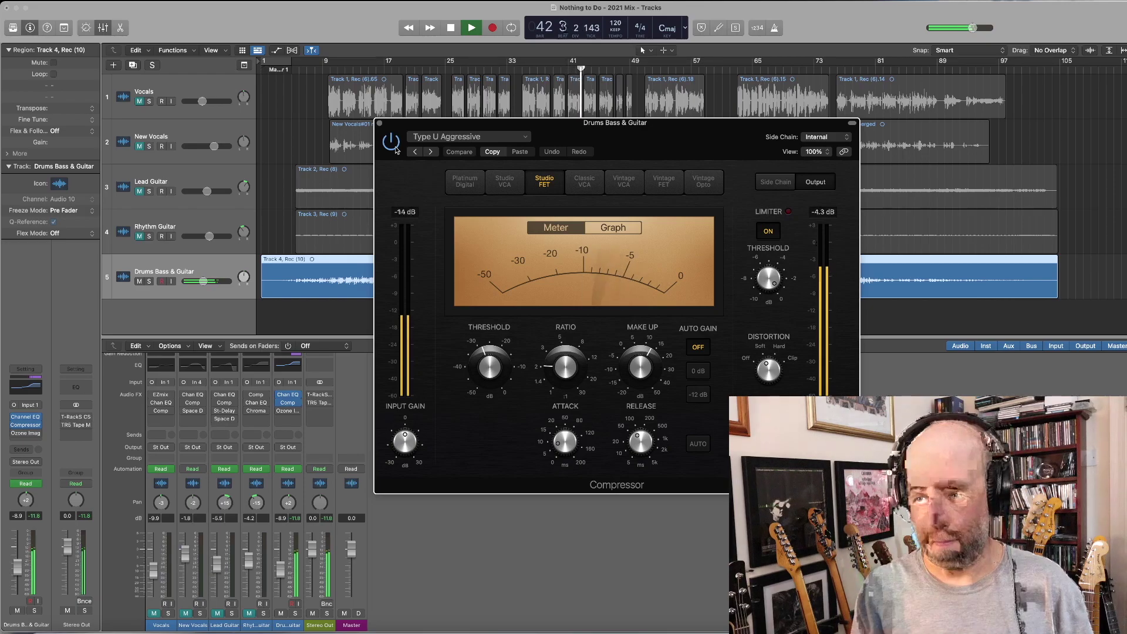
click(380, 124)
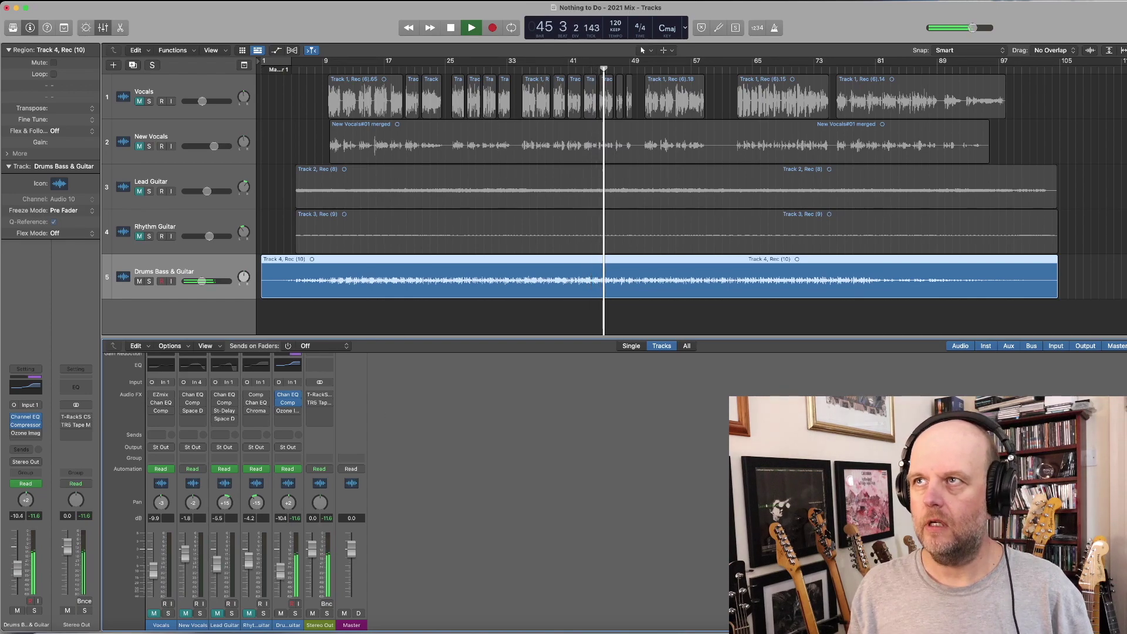
click(450, 31)
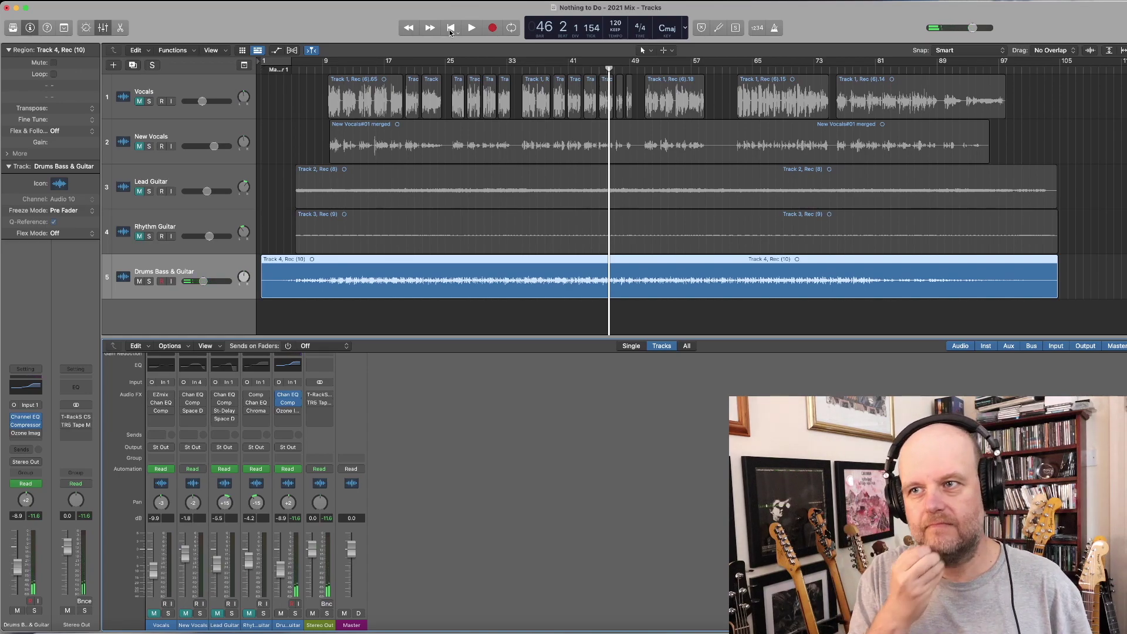
Switch on Ozone Imager on the Drums Bass & Guitar track and audition the wider stereo image during playback
click(290, 412)
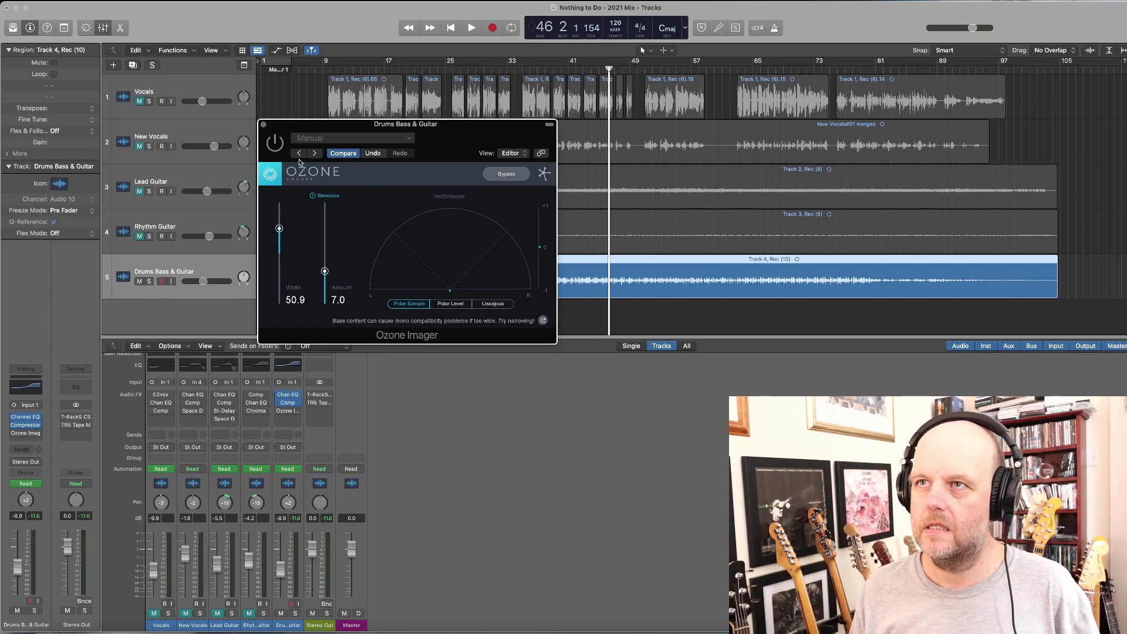
click(274, 145)
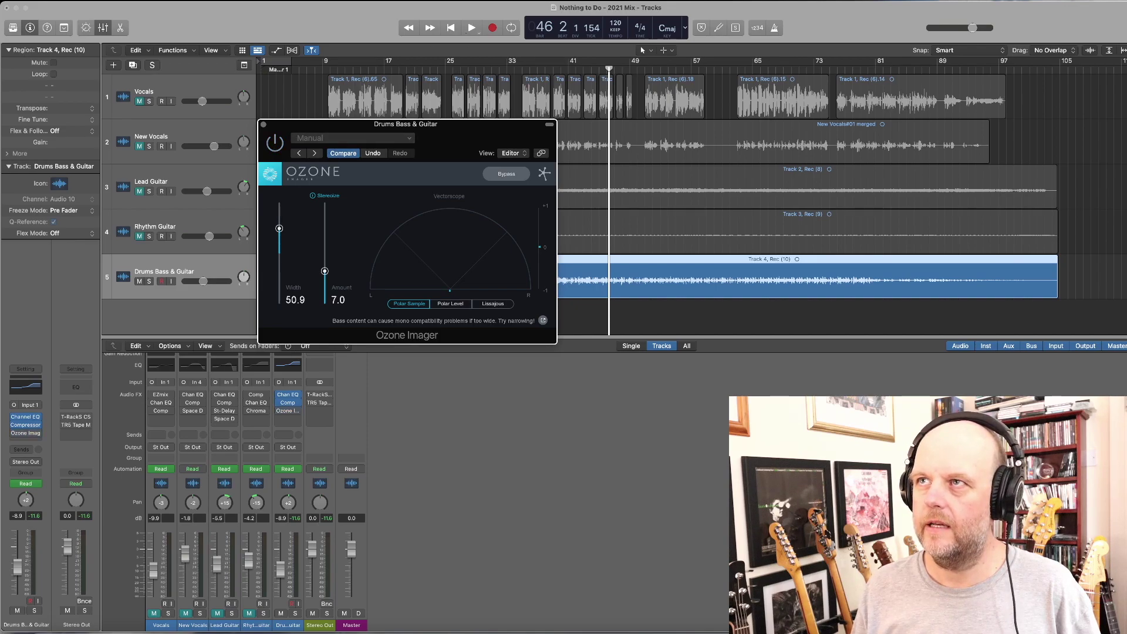
key(space)
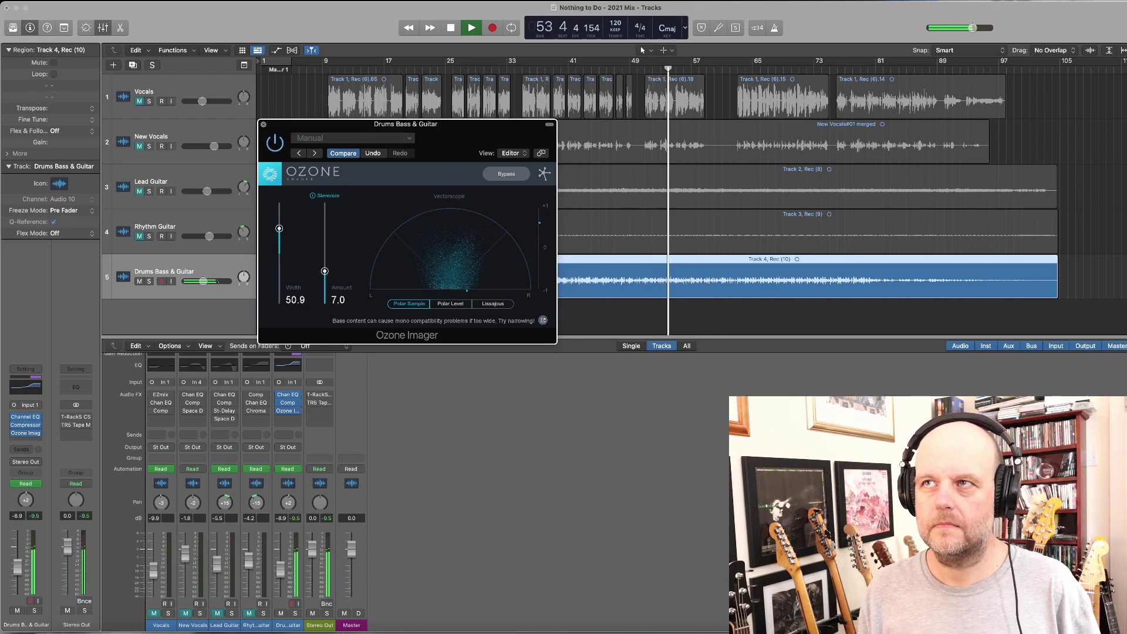
key(super+w)
click(451, 28)
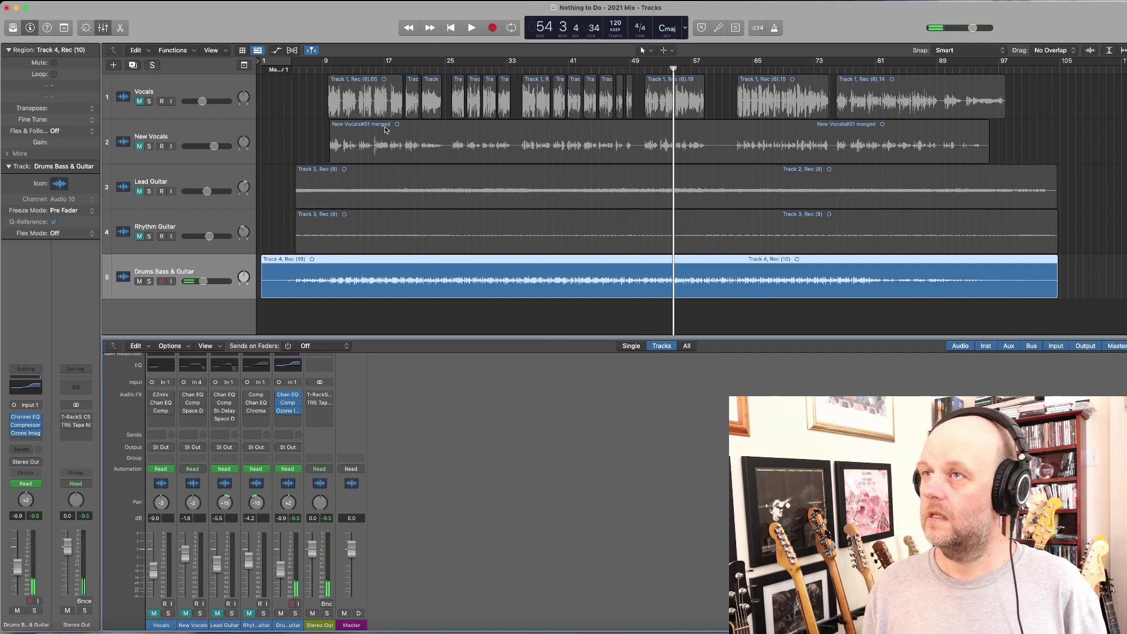
Play the Rhythm Guitar track alone from near the song's start and switch on its Guitar Electric Compressor
click(316, 69)
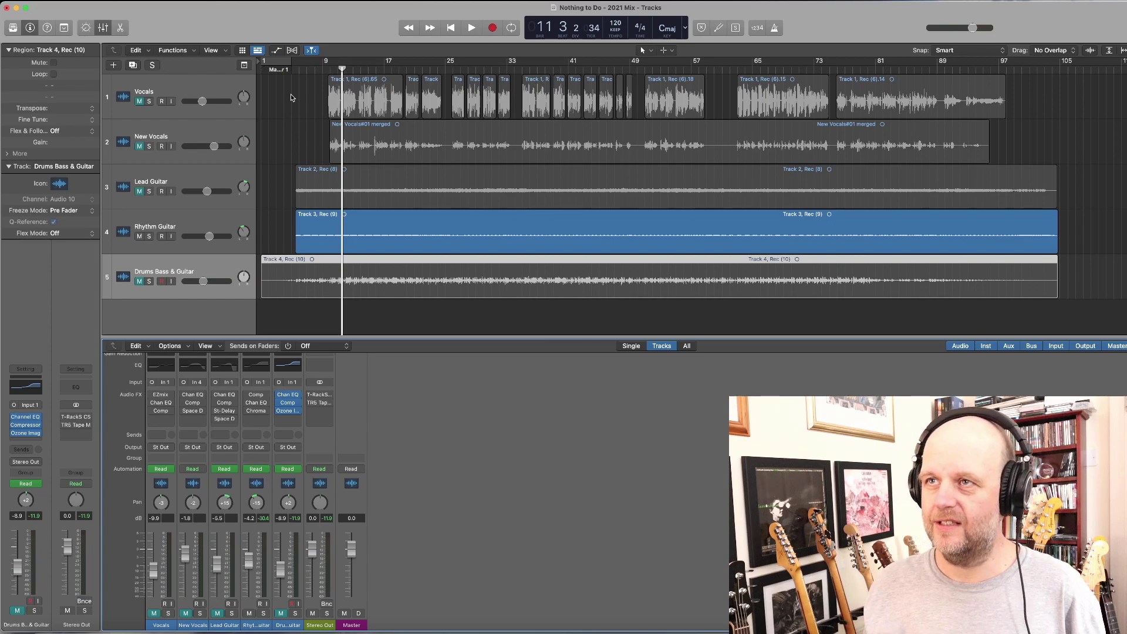
click(473, 28)
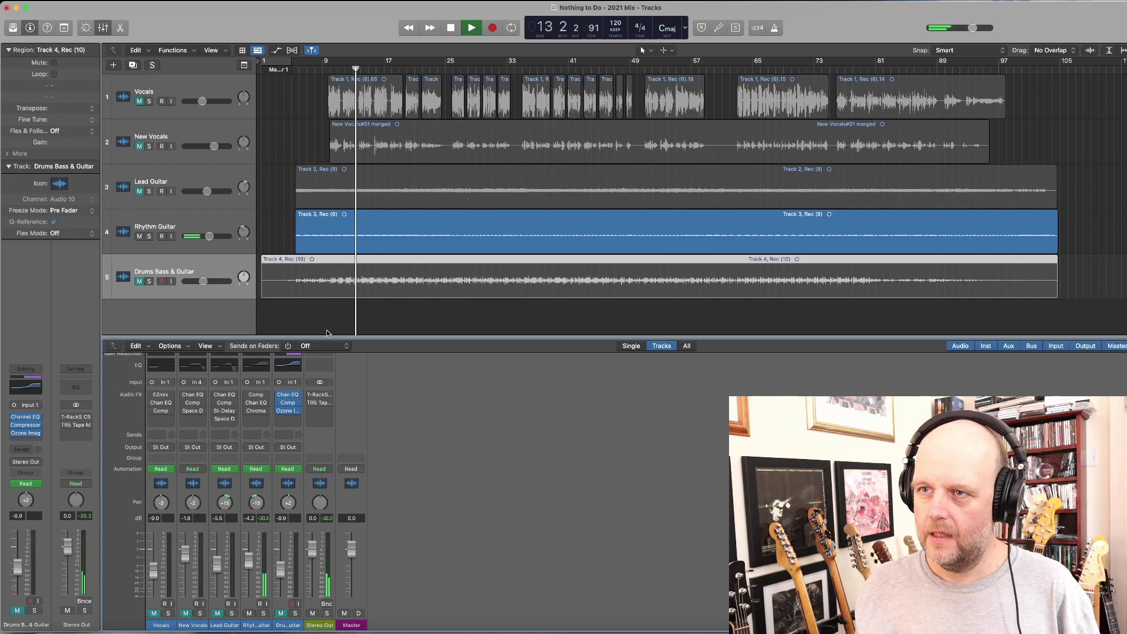
click(256, 395)
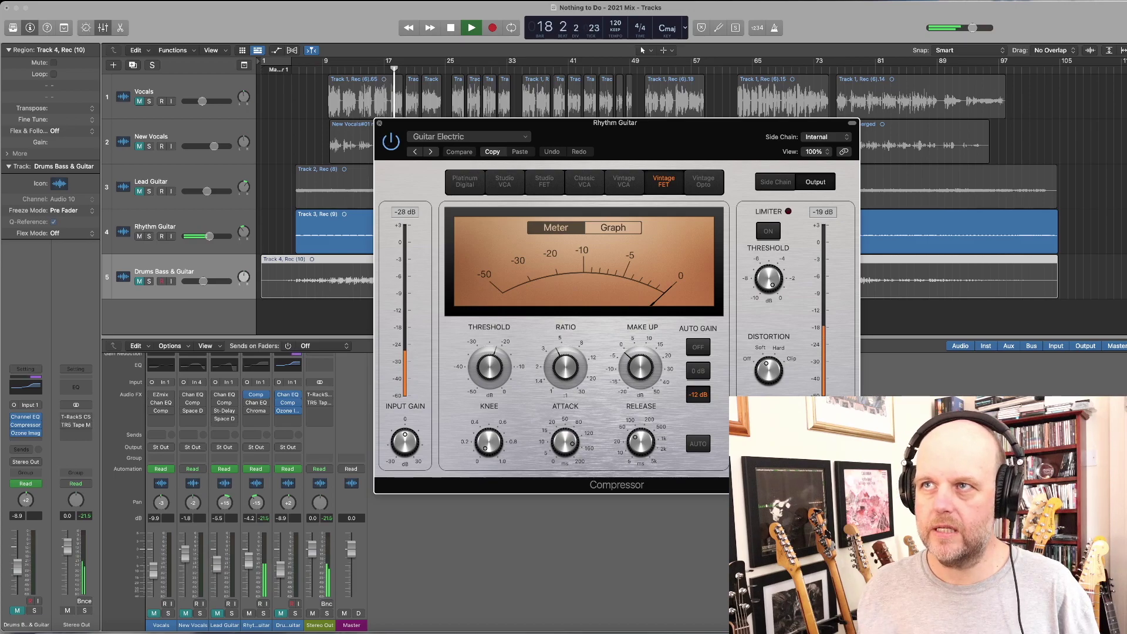
click(380, 123)
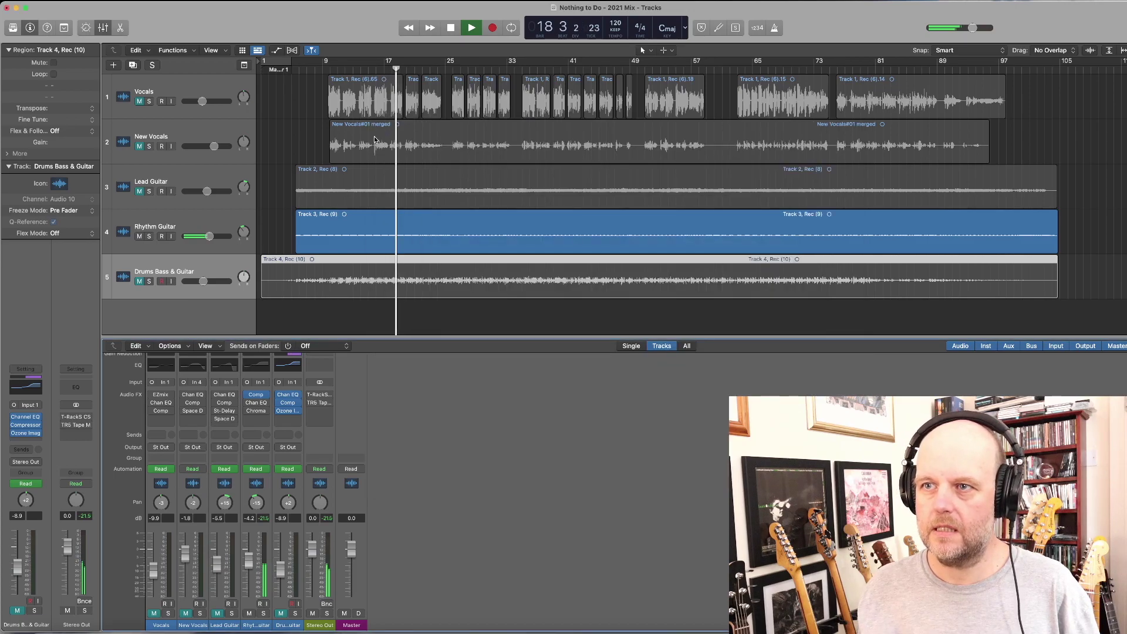
Switch on the Channel EQ on the Rhythm Guitar track while it plays
click(257, 404)
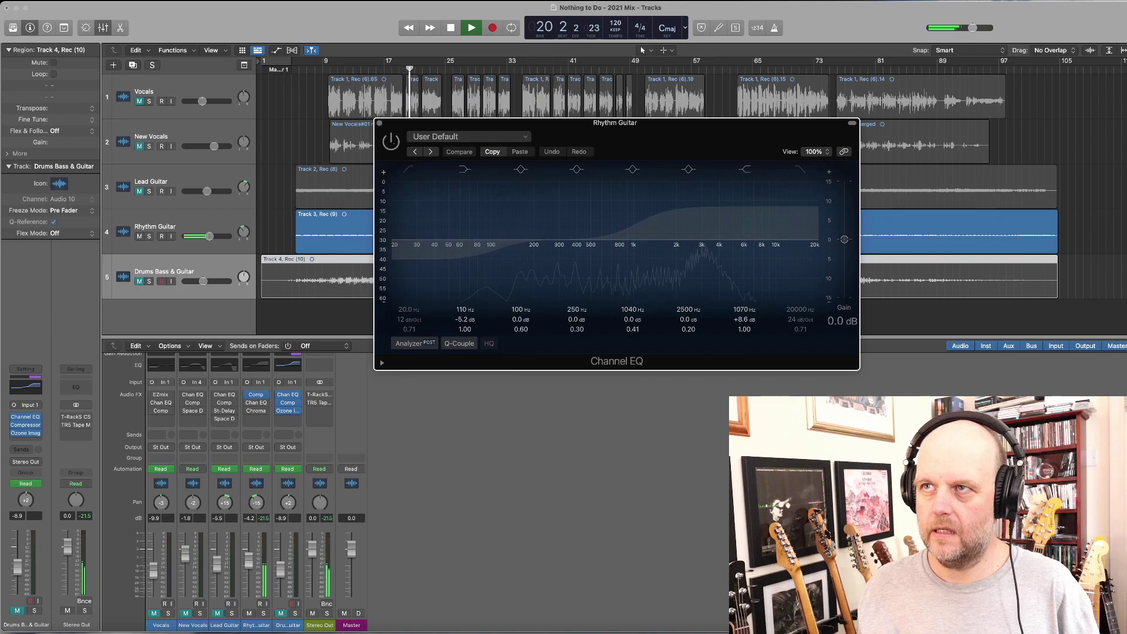
click(391, 142)
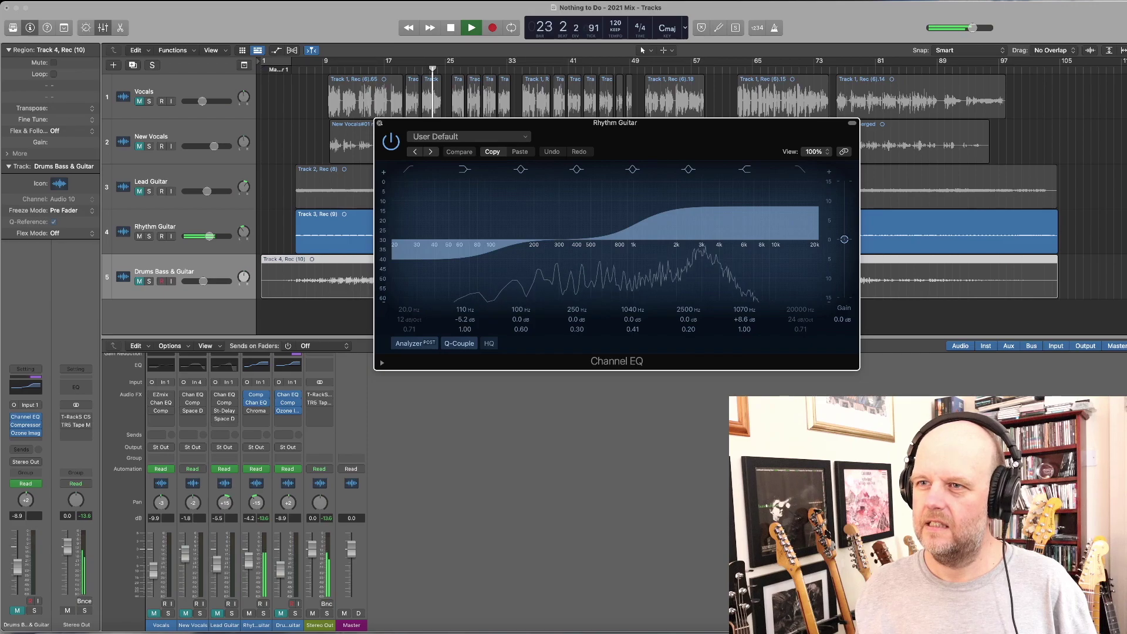
click(379, 123)
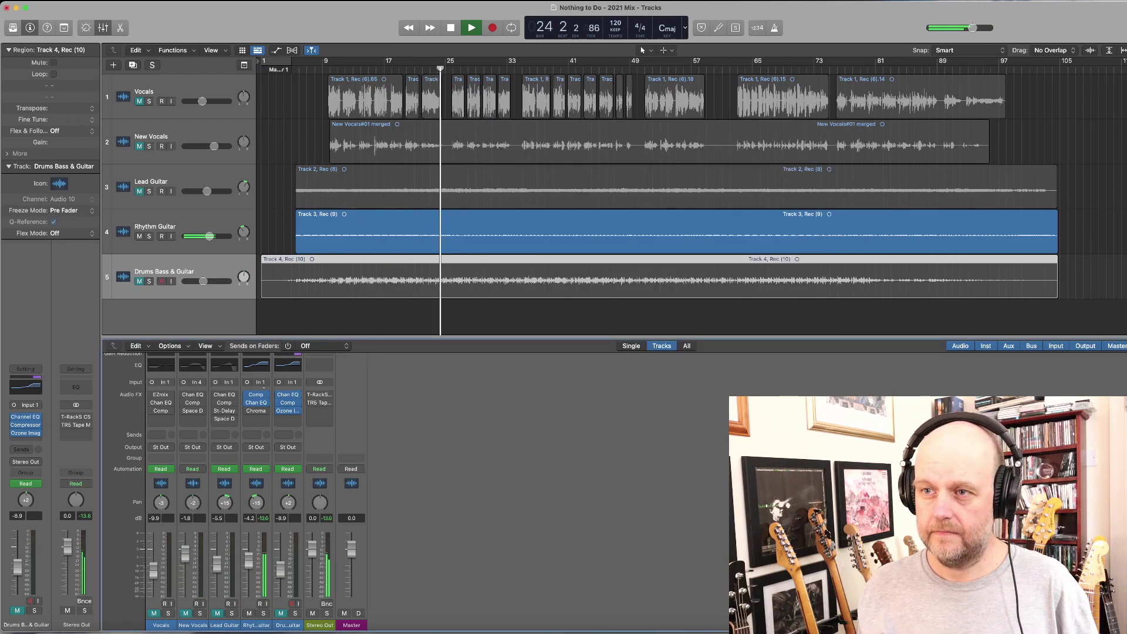
Switch on the ChromaVerb Room reverb on the Rhythm Guitar track and listen to it
click(256, 418)
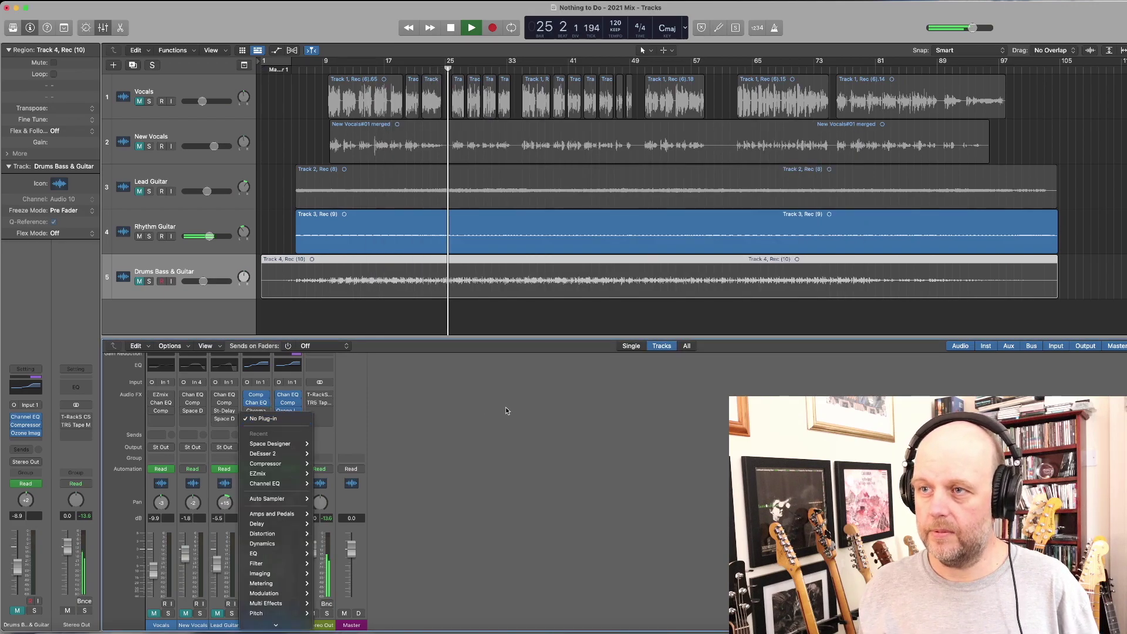
click(505, 407)
click(256, 410)
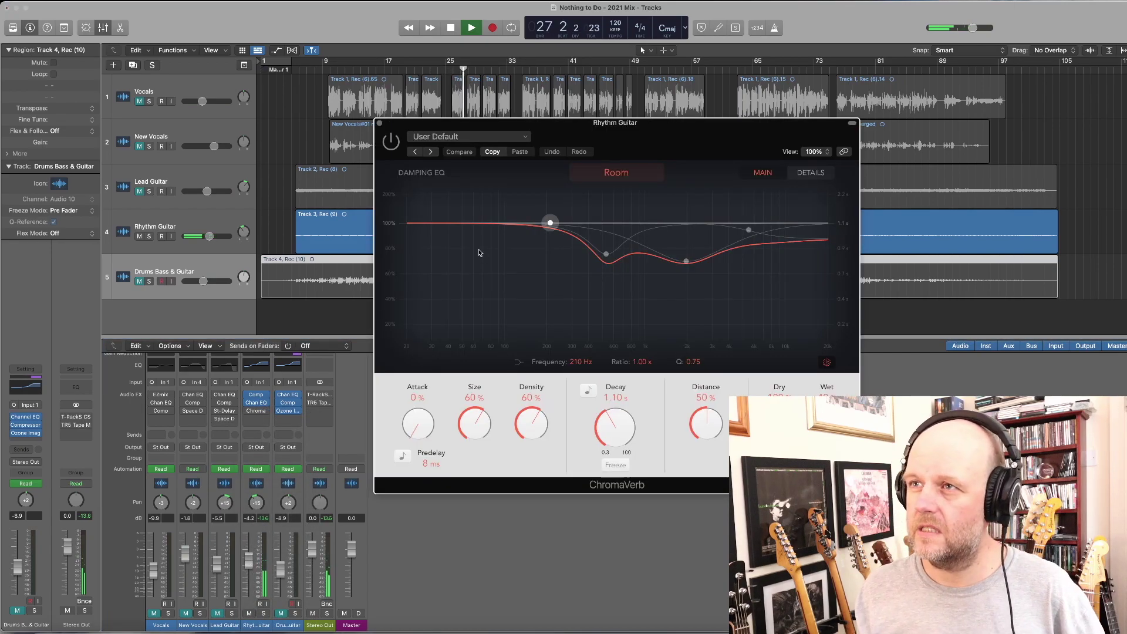
click(392, 143)
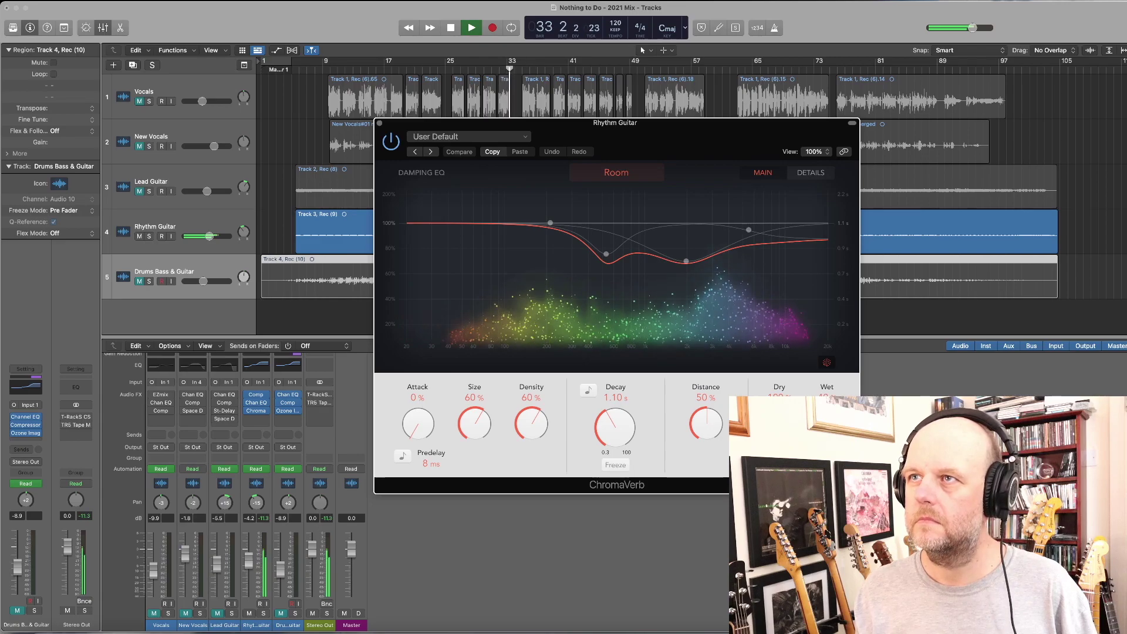
click(379, 124)
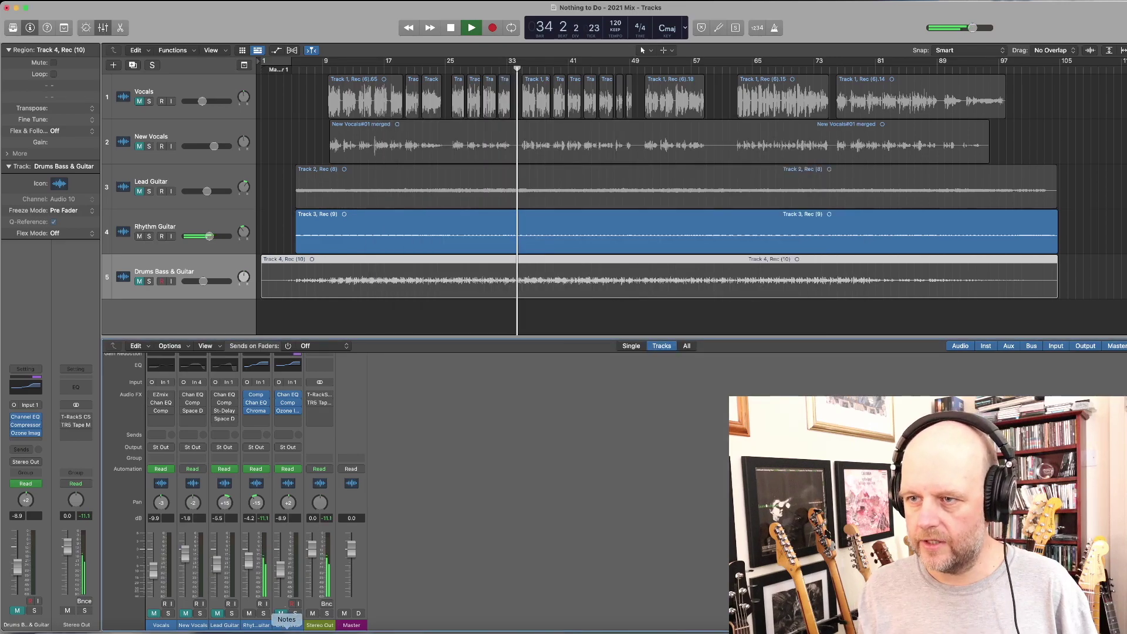
Unmute the Drums Bass & Guitar track and balance the Rhythm Guitar against it at -5.2 dB during playback
key(m)
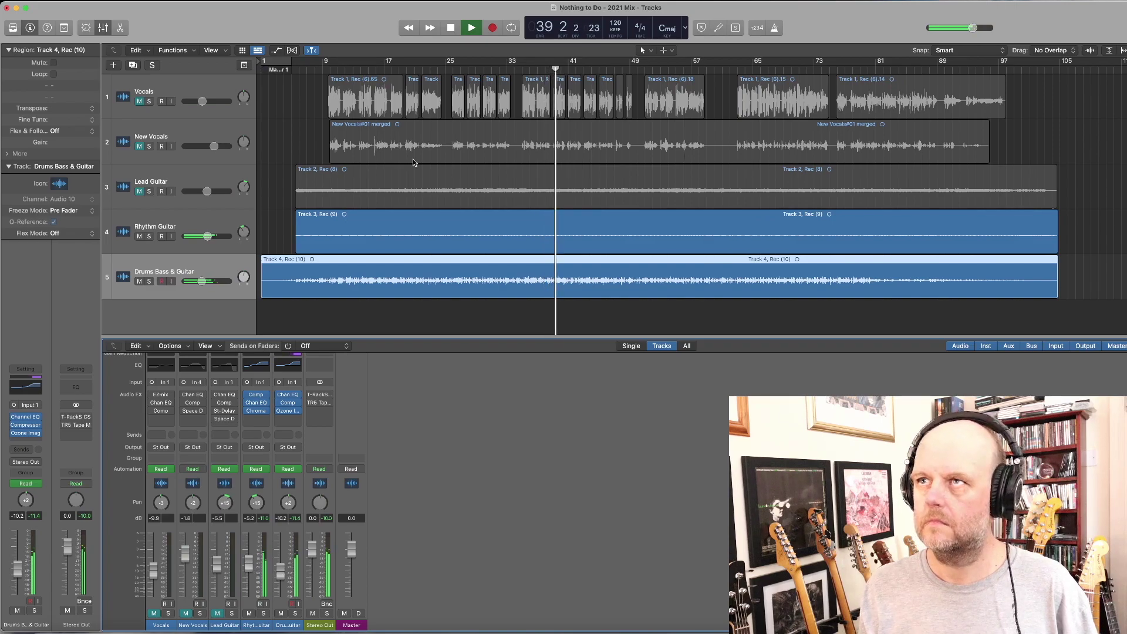
click(451, 28)
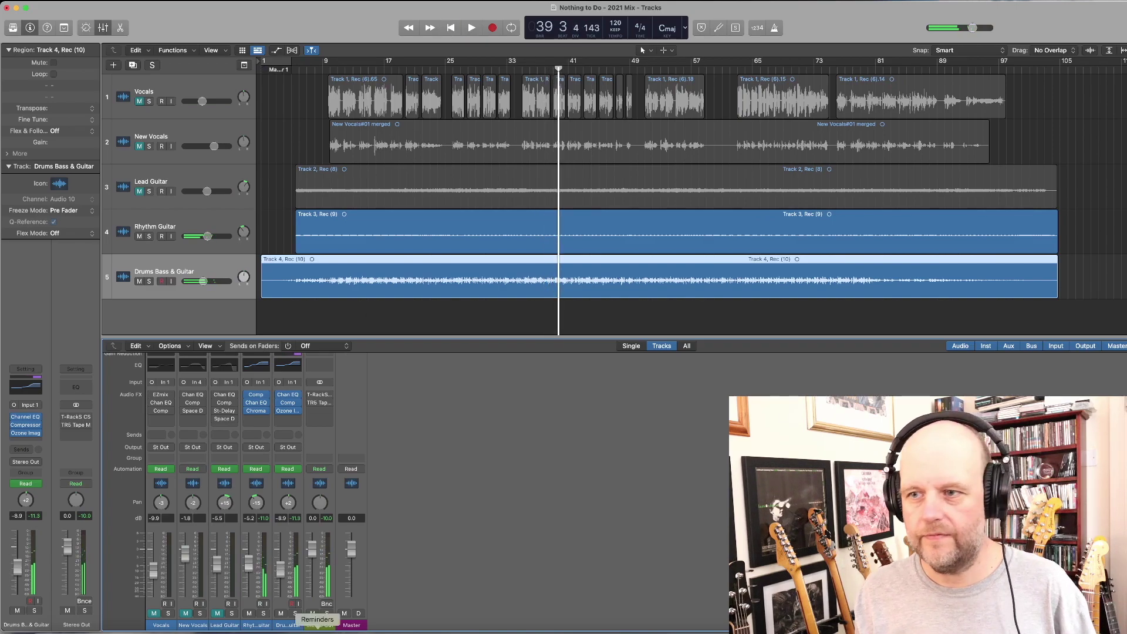
Leave only the Lead Guitar track unmuted and play it back
key(ctrl+m)
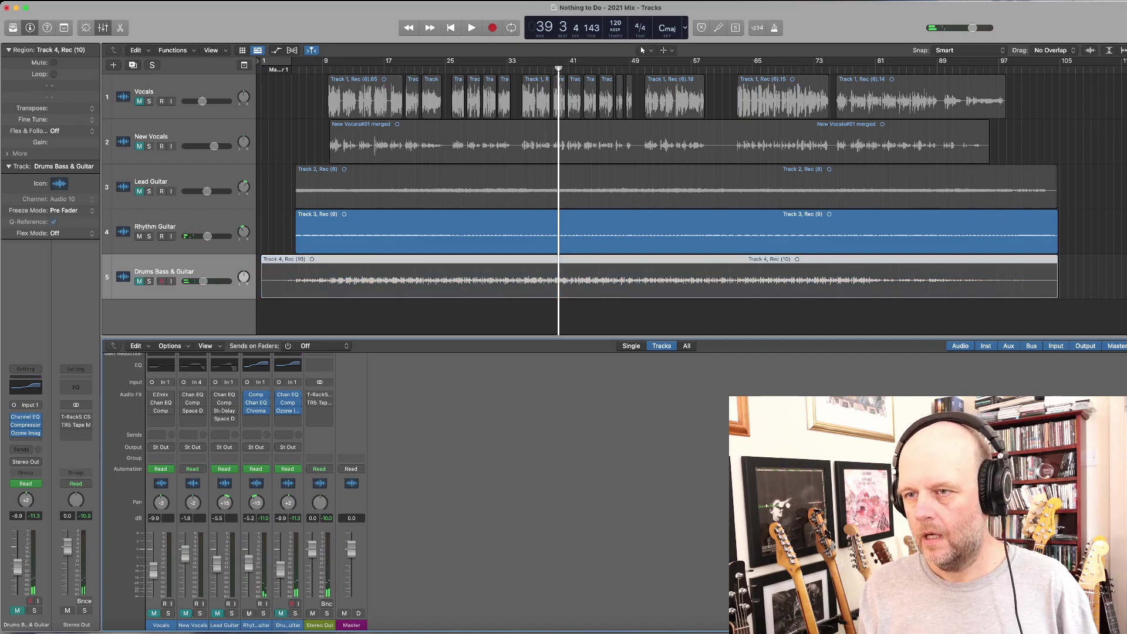
key(ctrl+m)
click(217, 613)
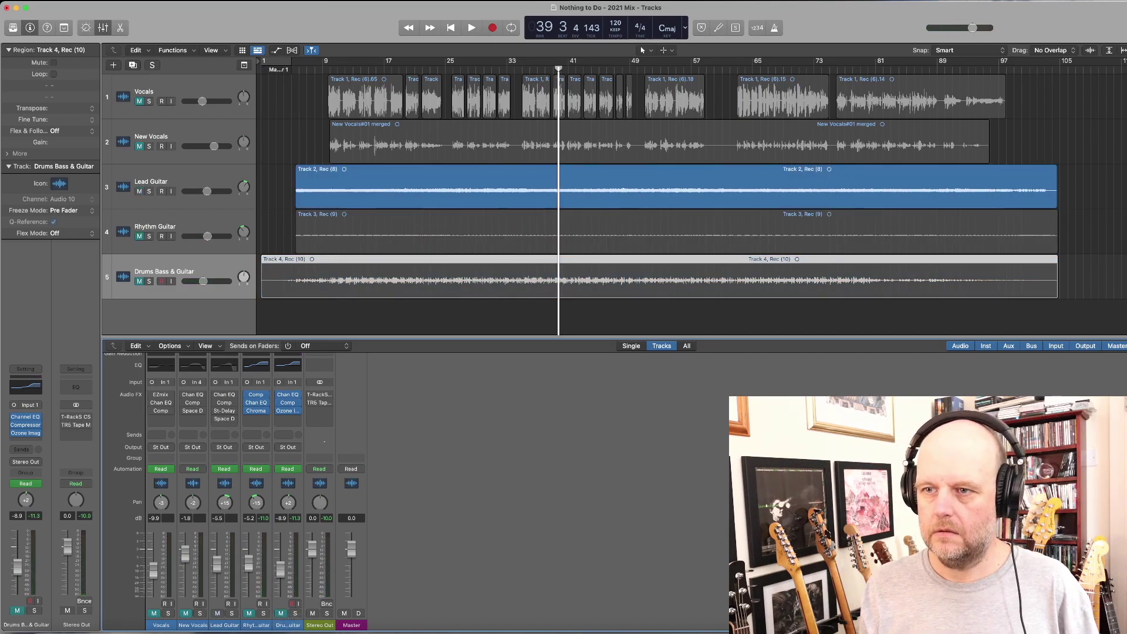
click(473, 29)
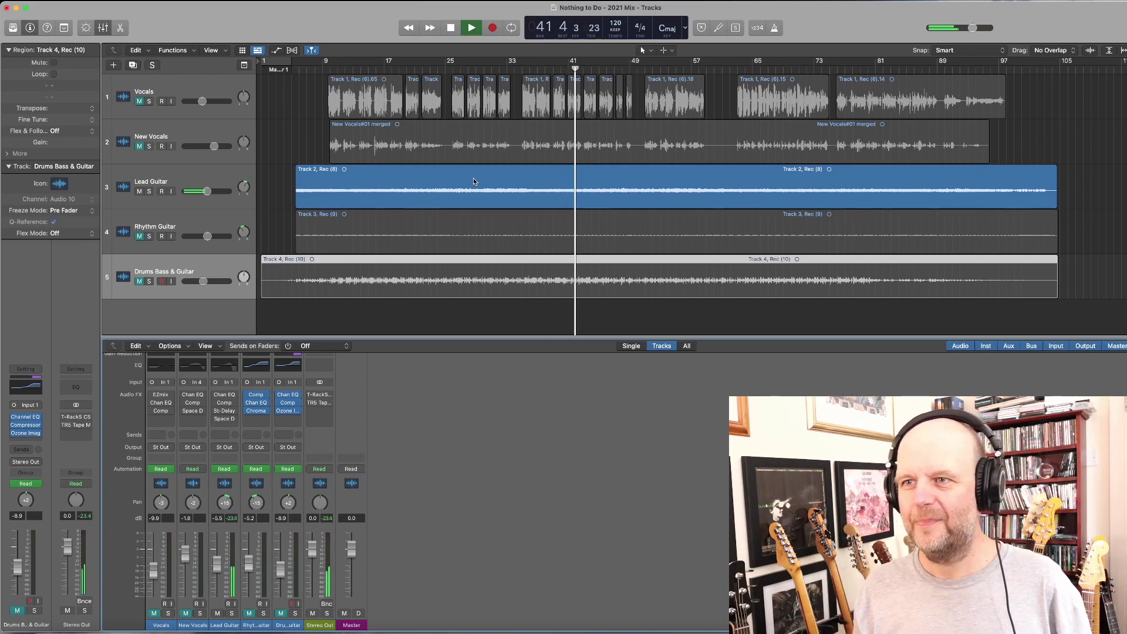
Switch on the Channel EQ and the Guitar Electric Compressor on the Lead Guitar track during playback
click(224, 396)
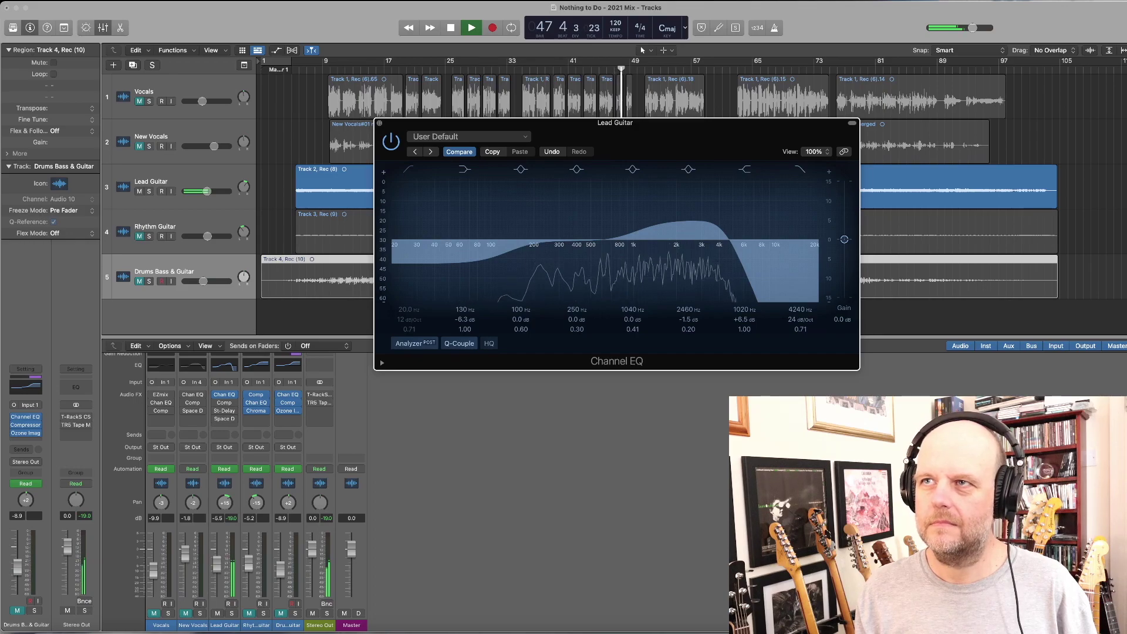
click(379, 123)
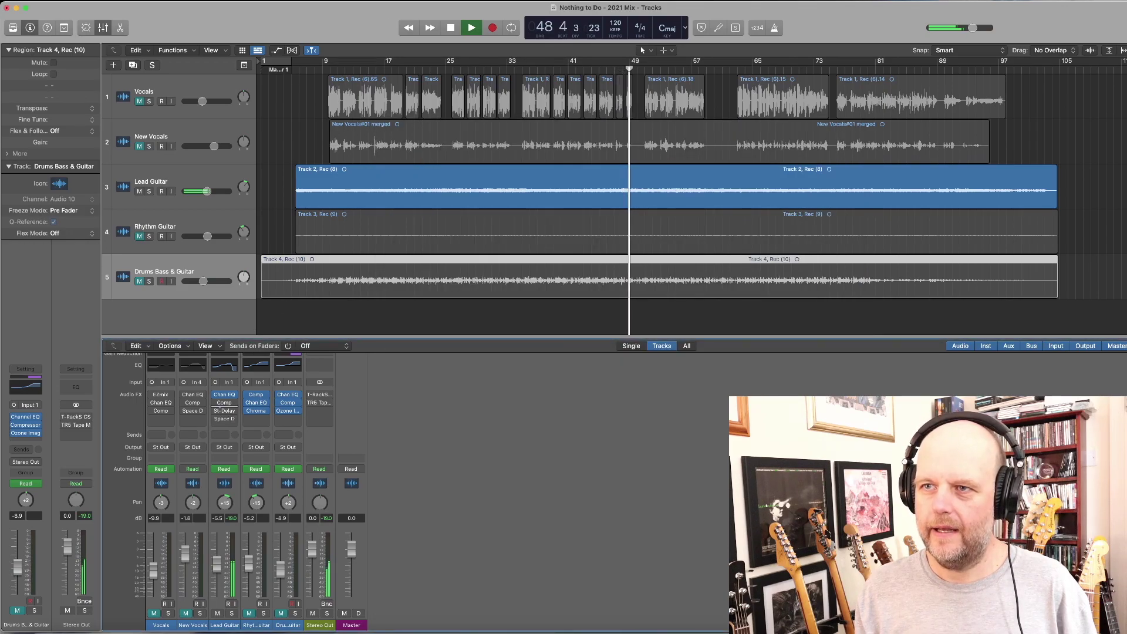
click(224, 402)
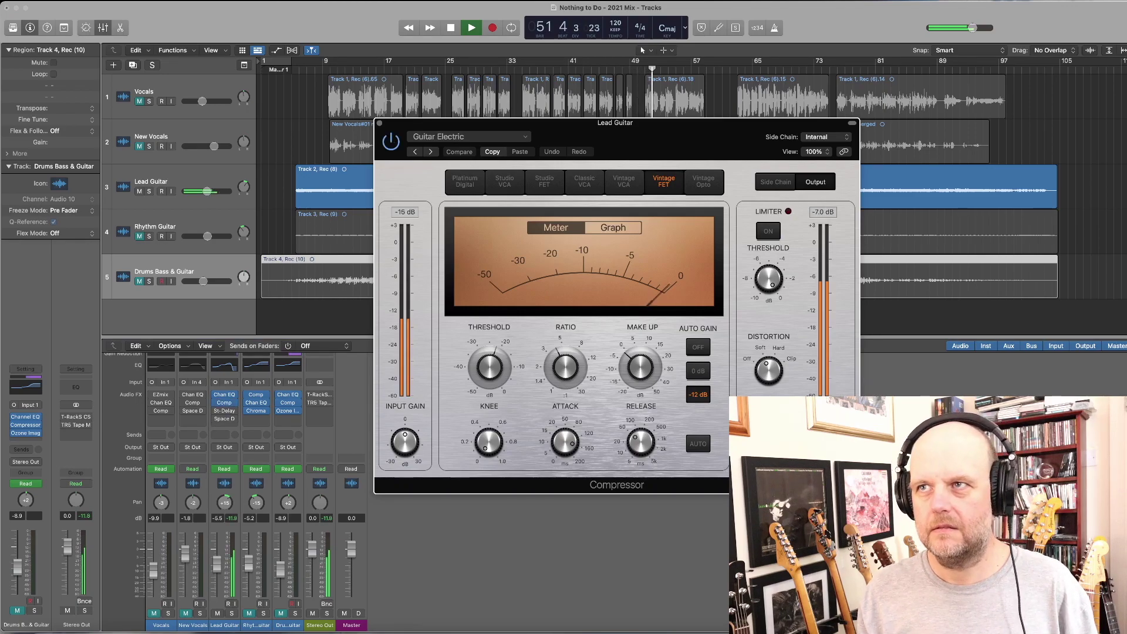
click(379, 124)
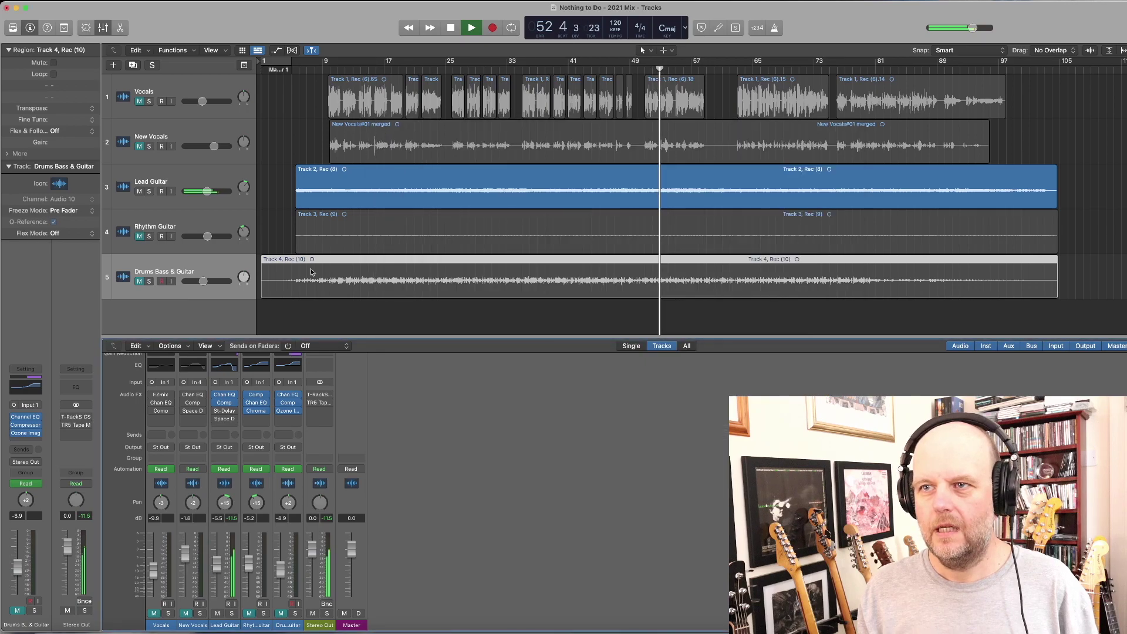
Switch on the Space Designer reverb on the Lead Guitar track and hear it with Rhythm Guitar and Drums Bass & Guitar unmuted
click(224, 418)
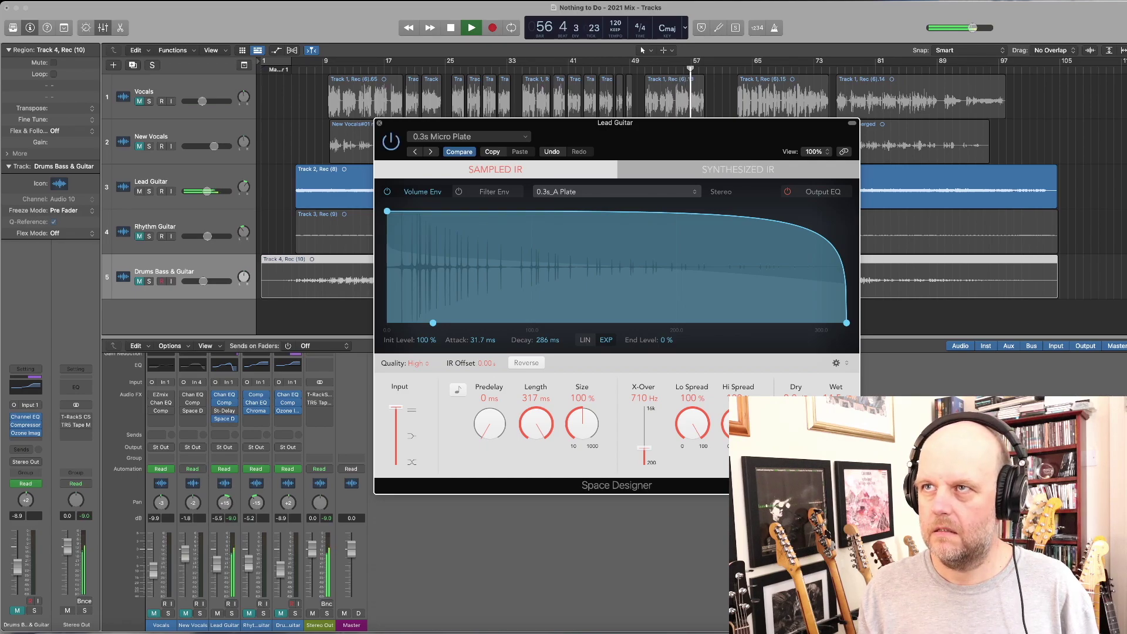
click(380, 124)
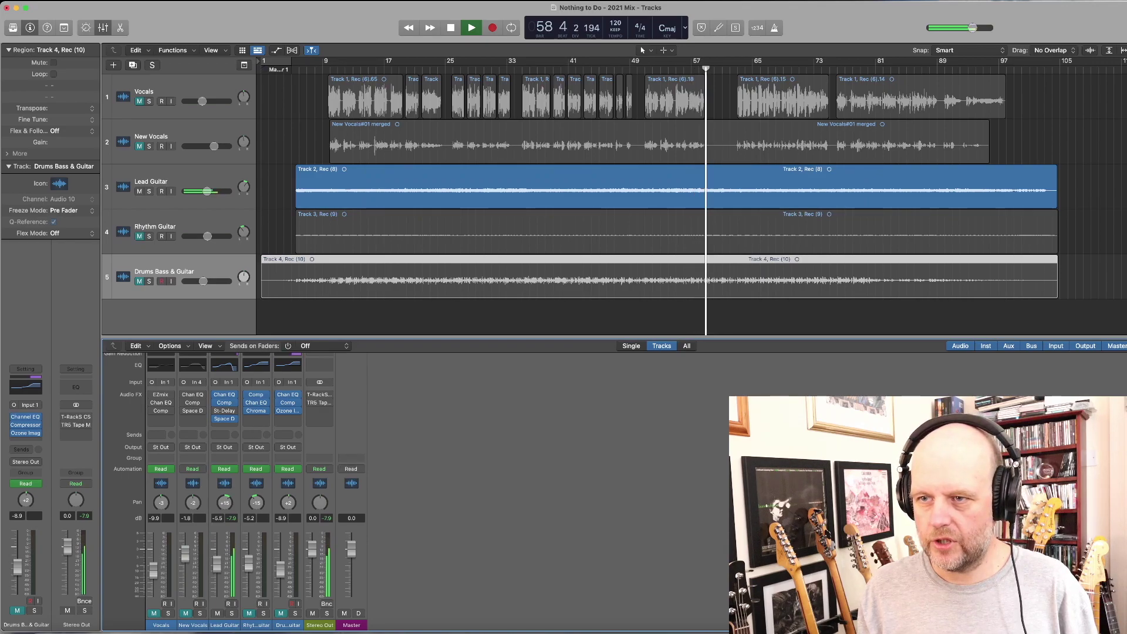
click(249, 614)
click(280, 614)
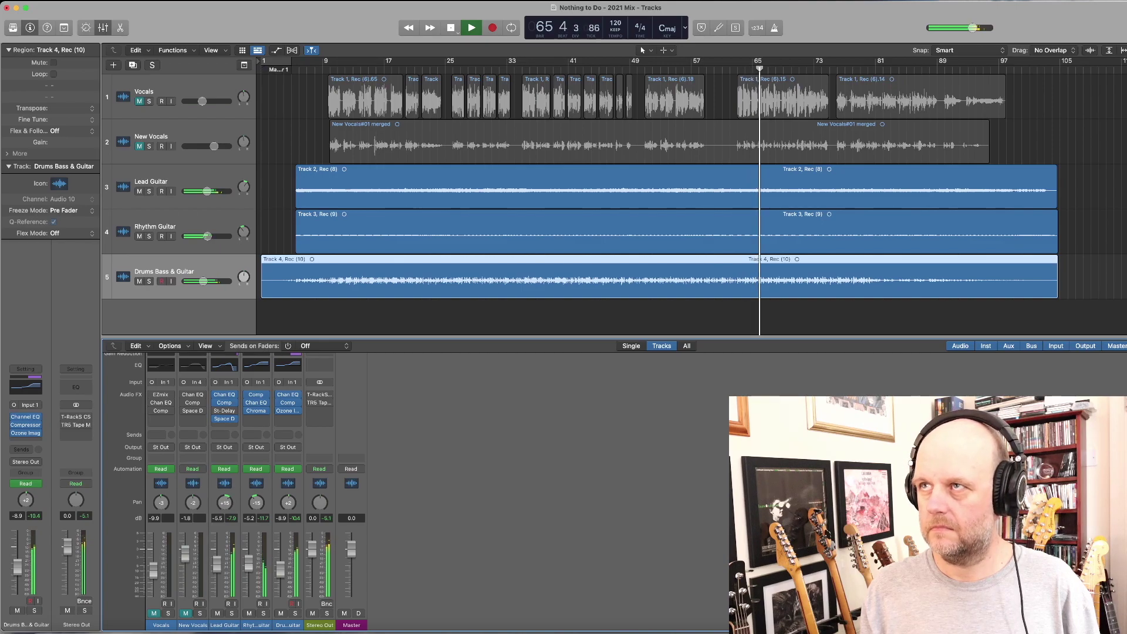
click(451, 29)
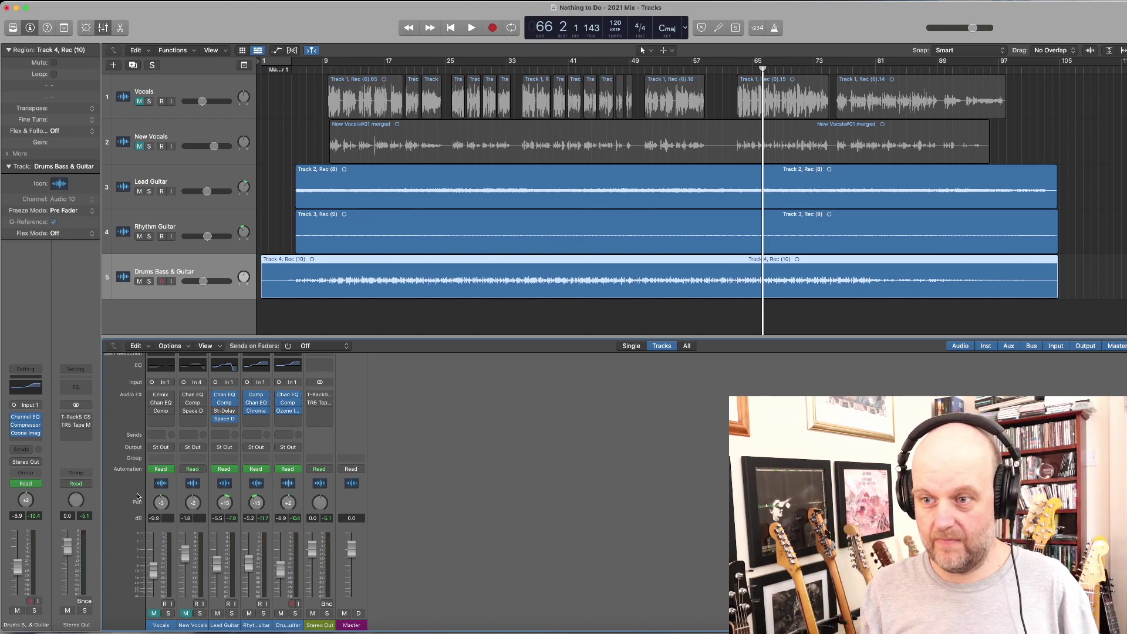
Leave only the Vocals track unmuted and play it back from bar 9
click(217, 613)
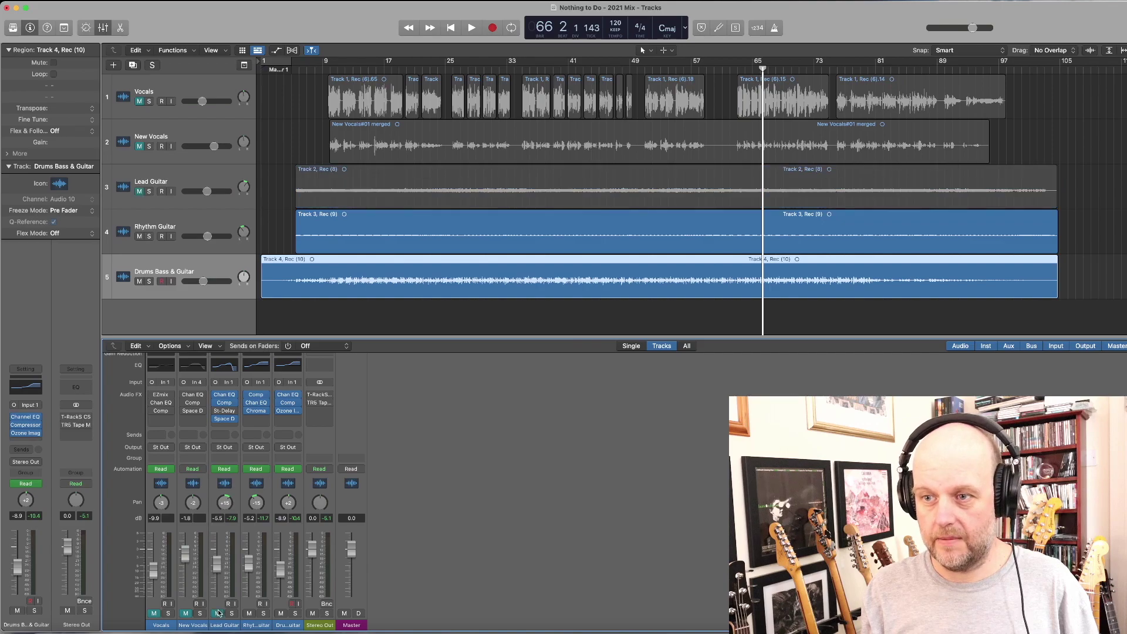
click(249, 613)
click(282, 613)
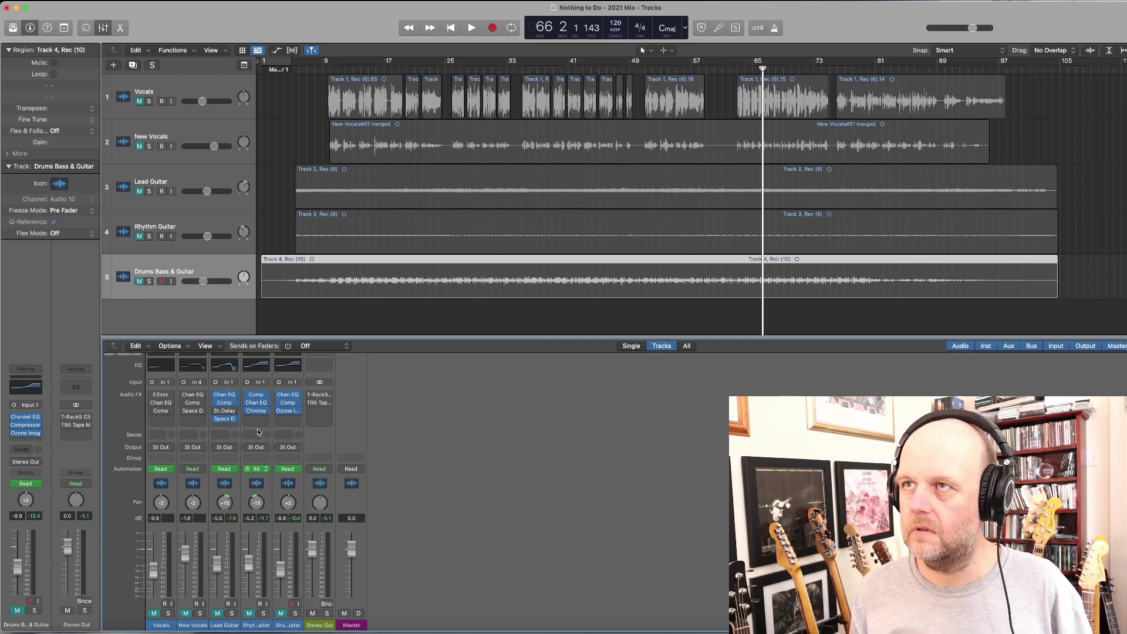
click(322, 69)
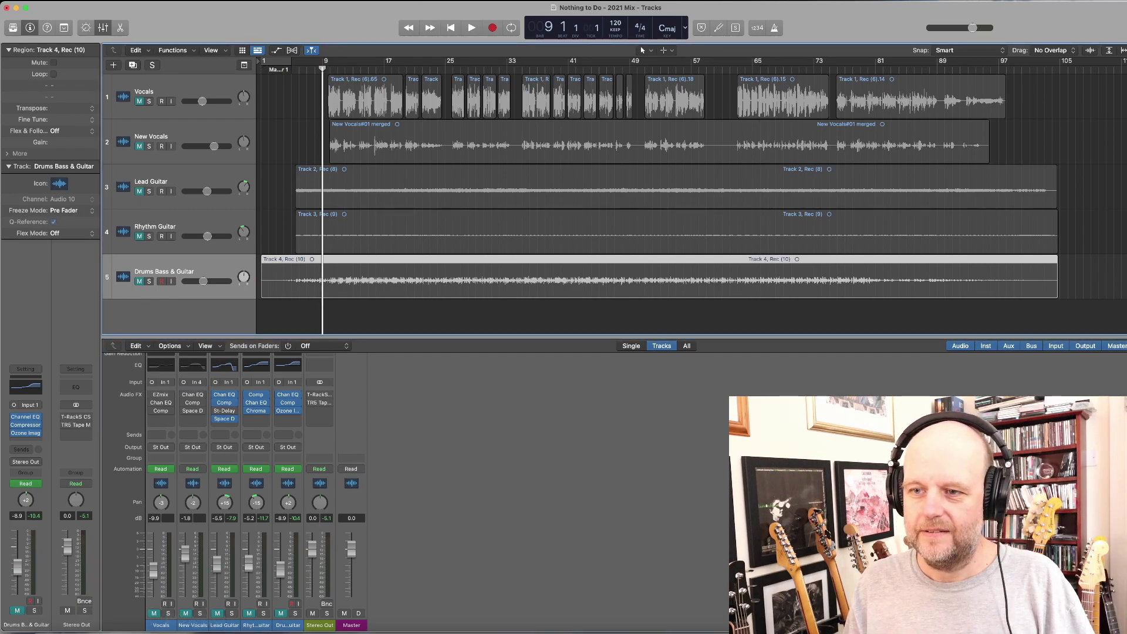
click(154, 613)
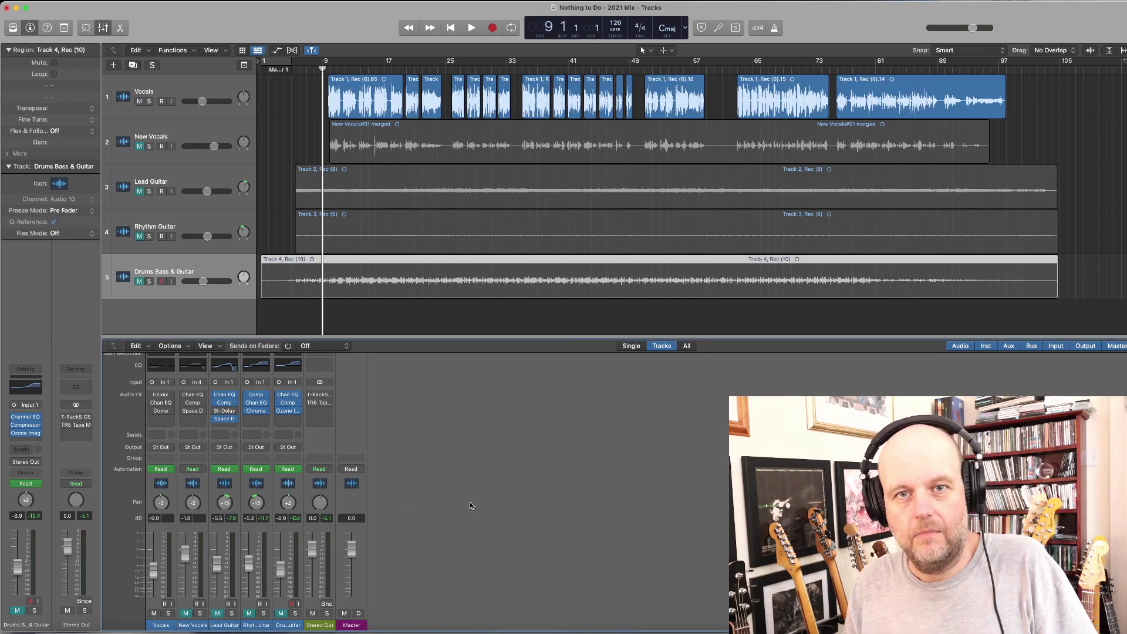
click(471, 28)
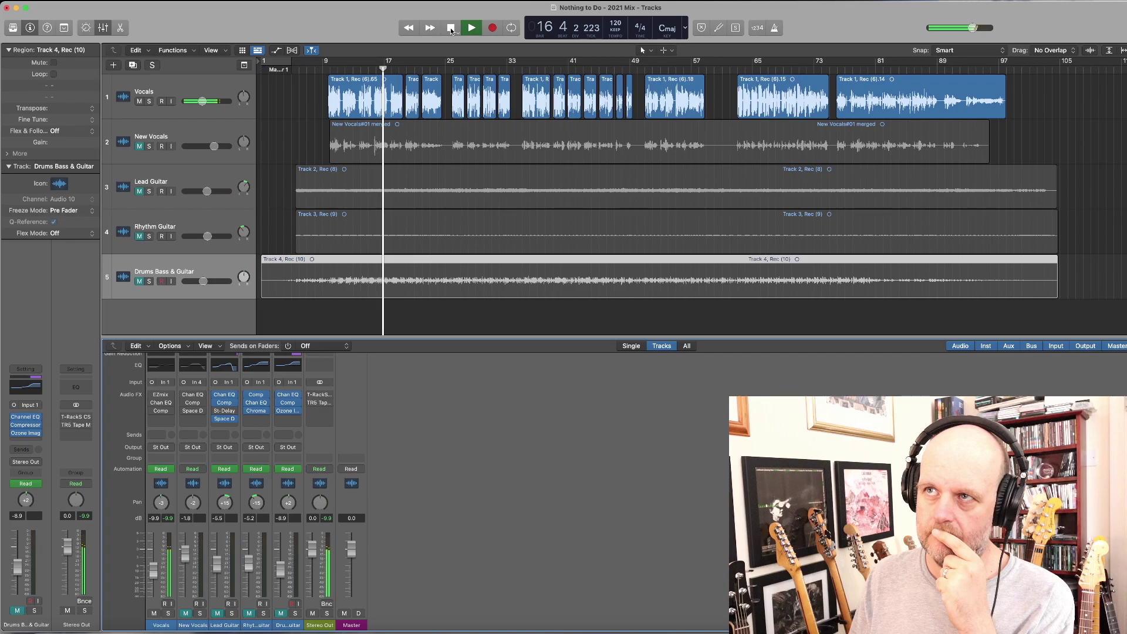
click(451, 28)
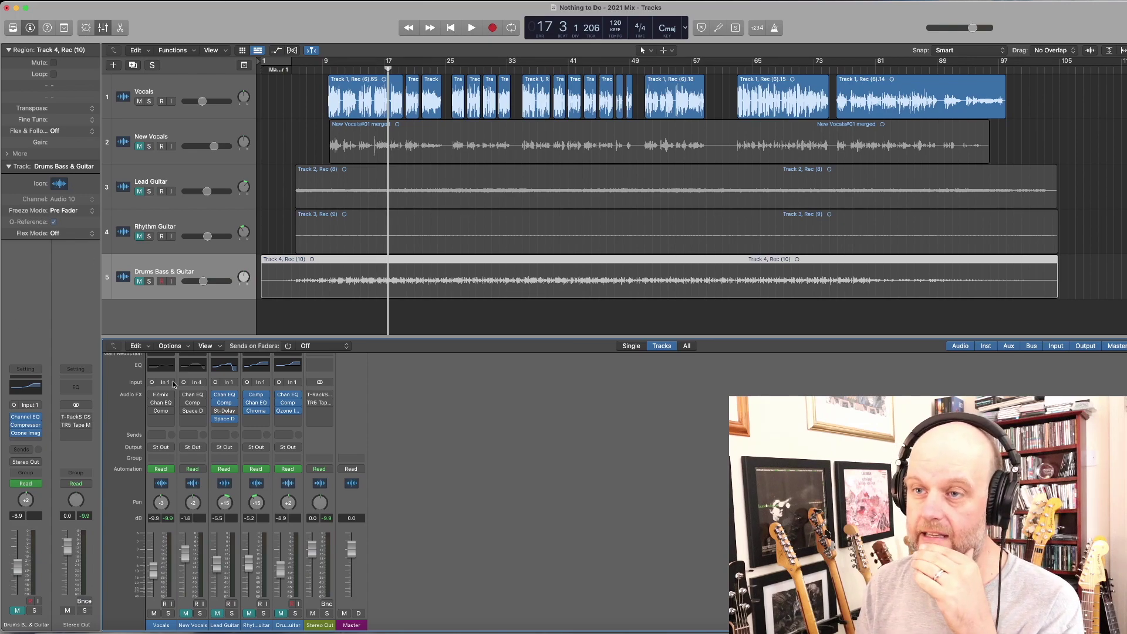
Switch on the EZmix Indie Vocals preset on the Vocals track and listen to it from bar 9
click(165, 398)
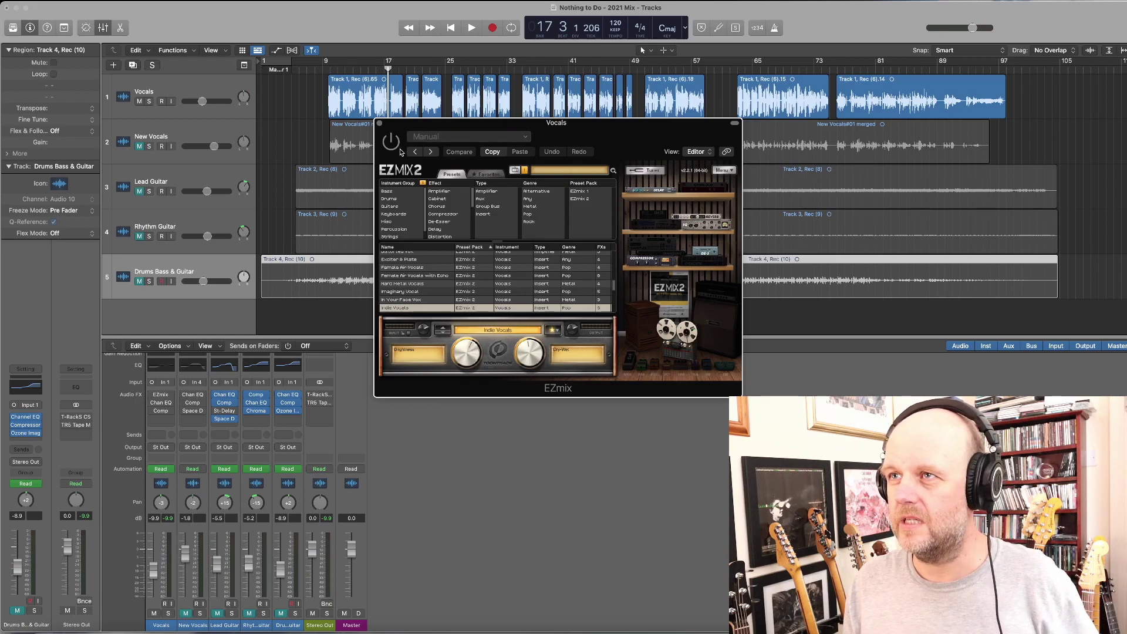
click(330, 69)
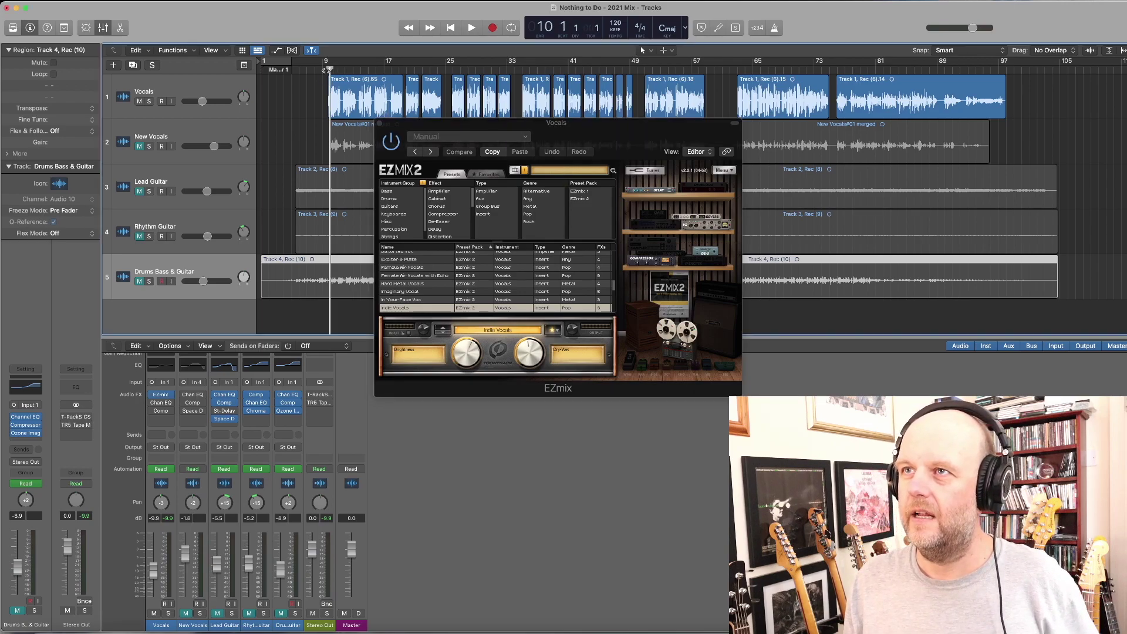
drag(330, 69, 325, 69)
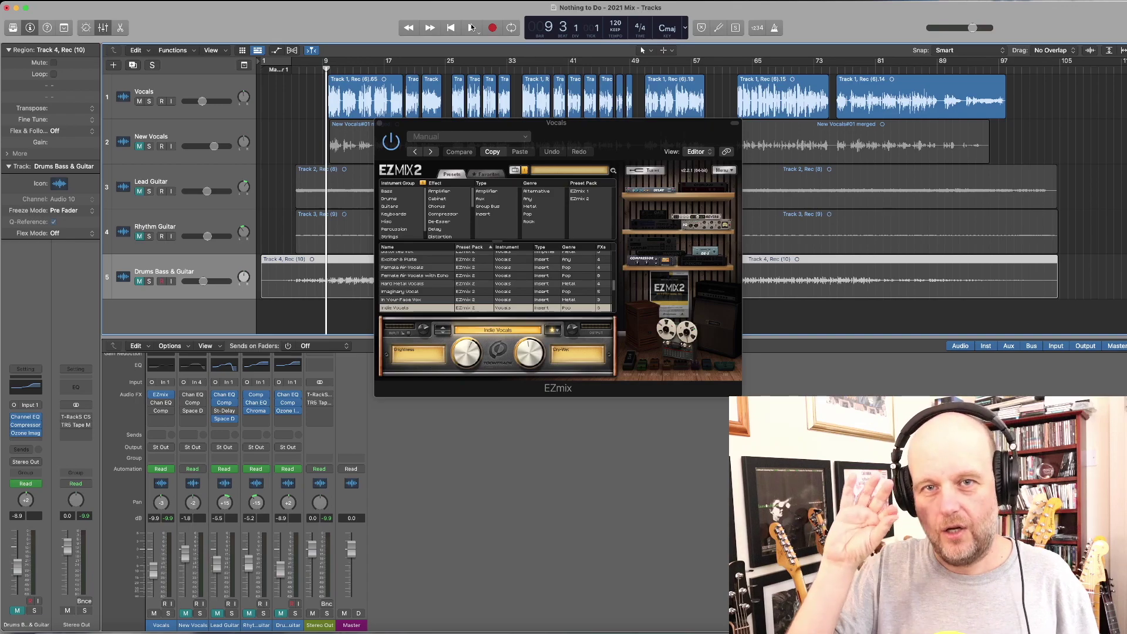
click(471, 28)
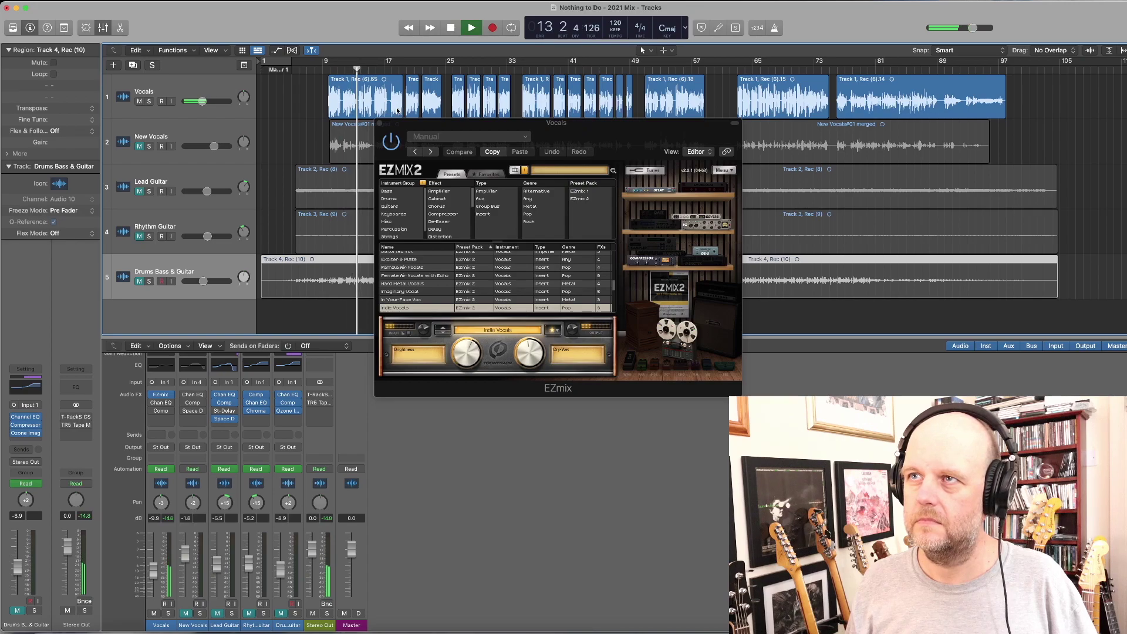
click(380, 123)
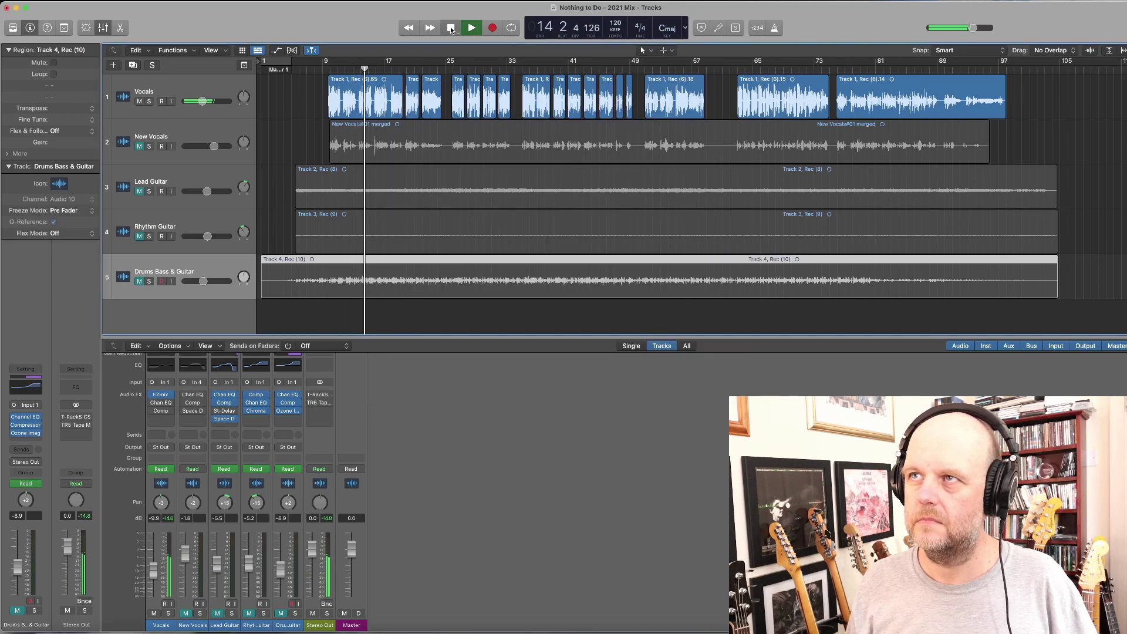
Switch on the Channel EQ on the Vocals track while playing back from bar 10
click(160, 403)
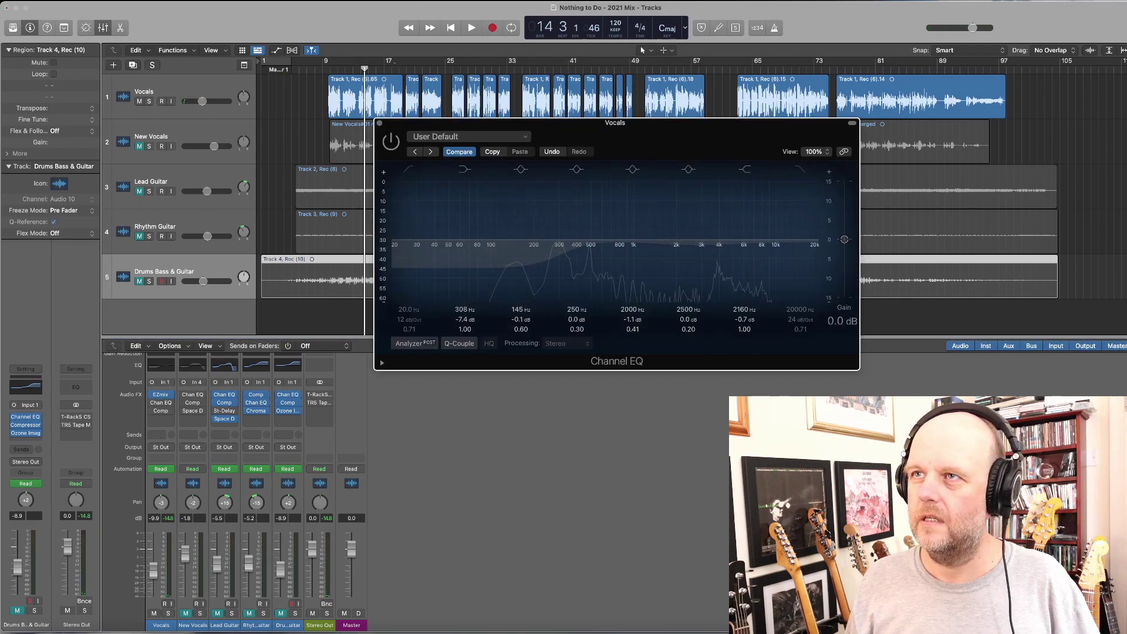
drag(365, 69, 330, 68)
click(472, 27)
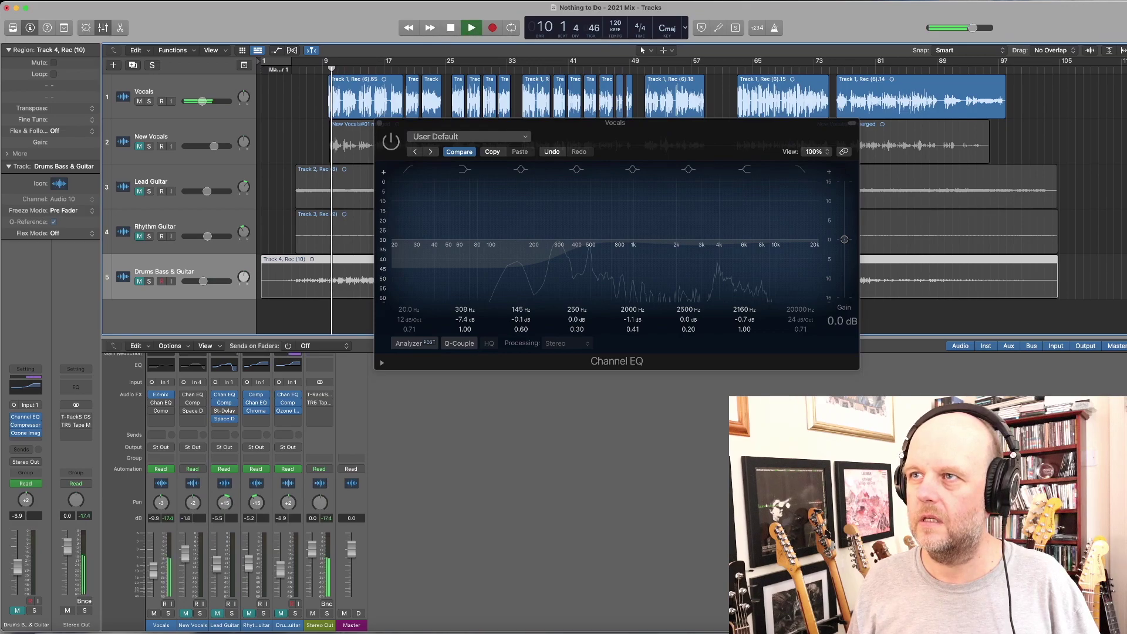
click(392, 144)
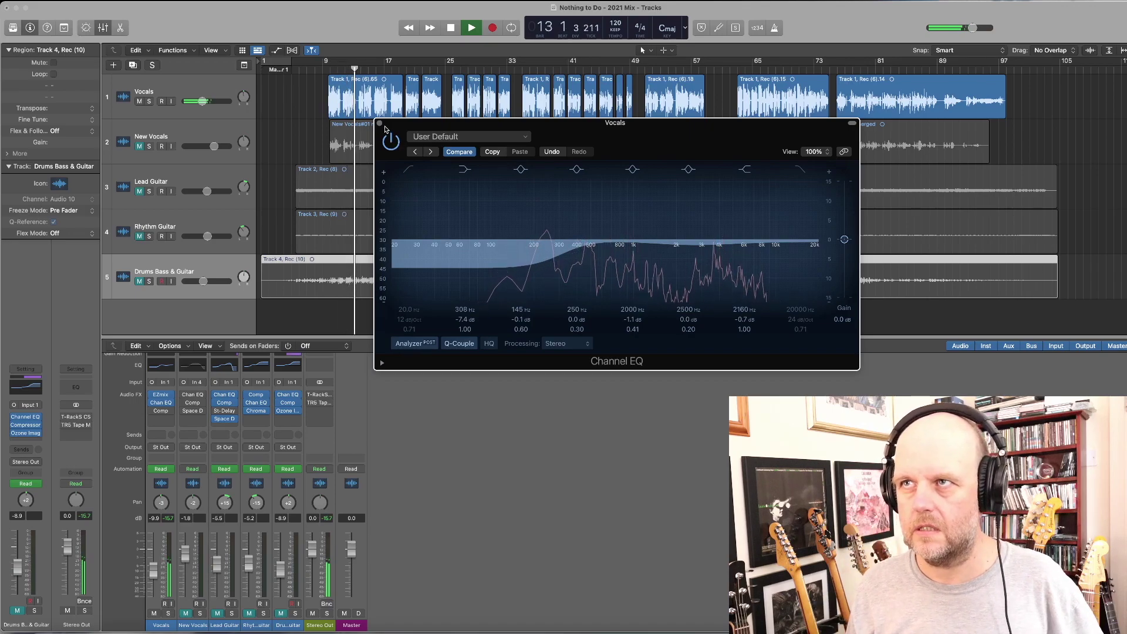
click(379, 123)
click(452, 31)
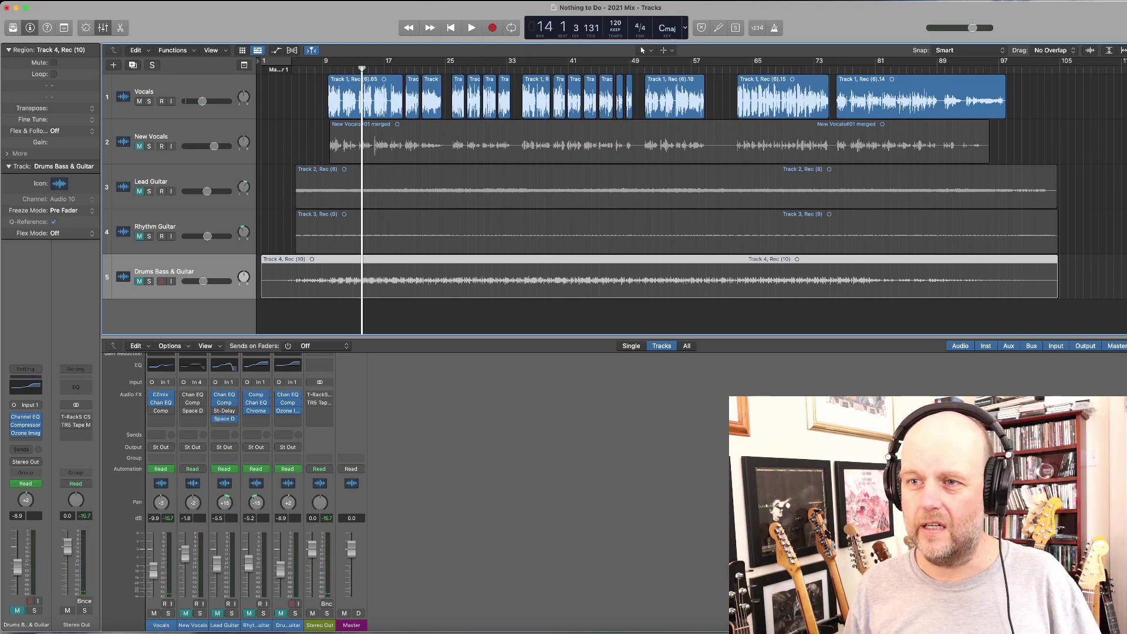
Switch on the Natural Vocal Compressor on the Vocals track during playback
click(163, 412)
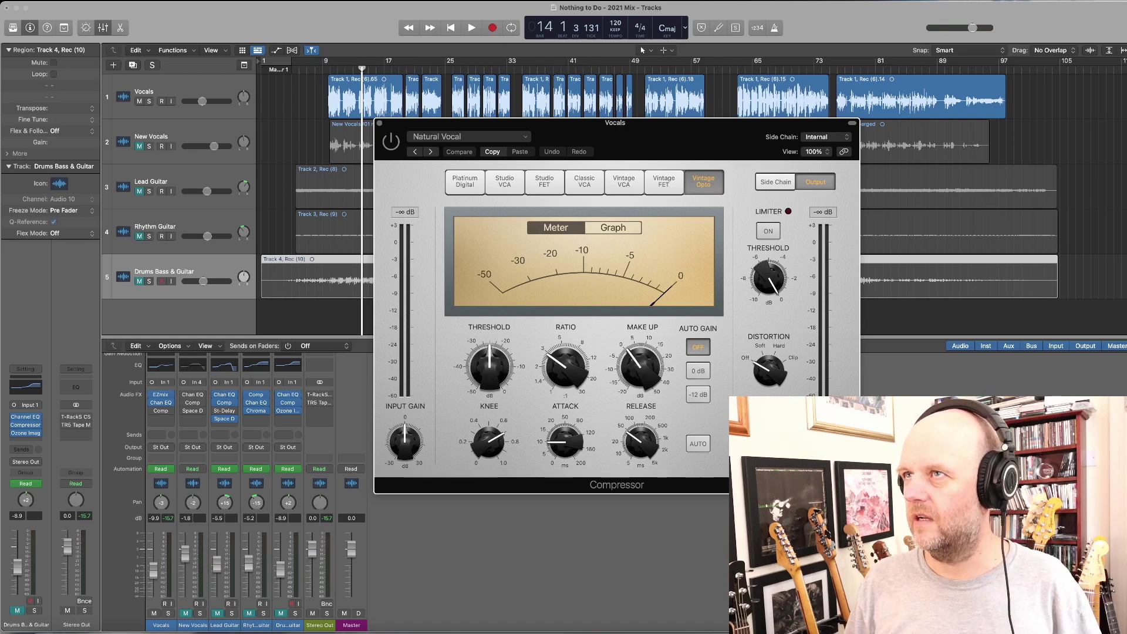
key(space)
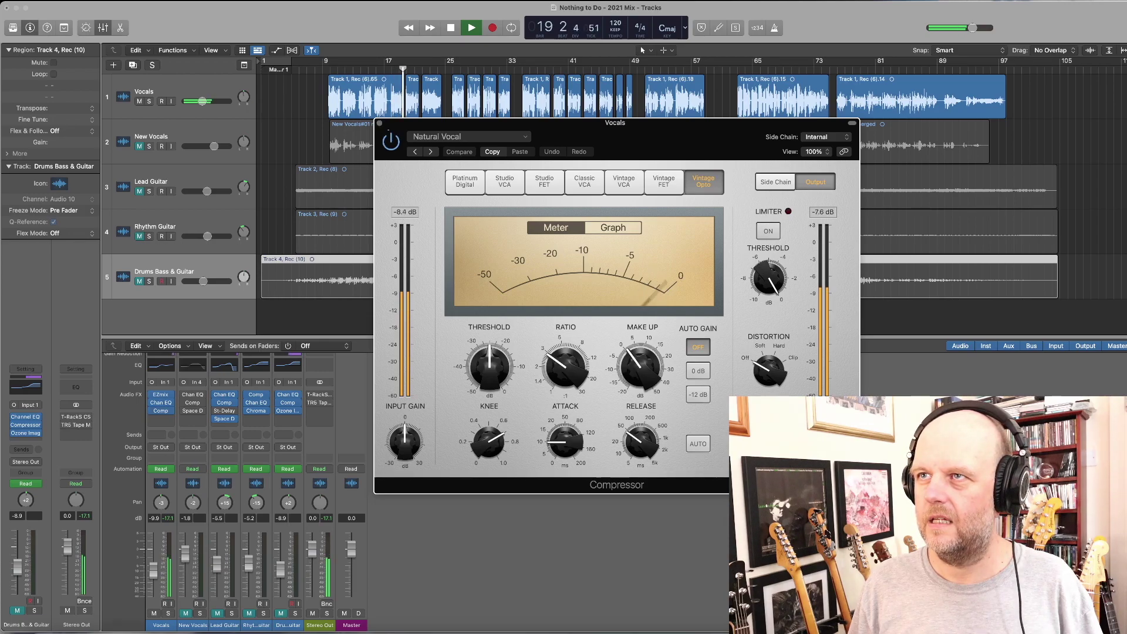
key(super+w)
click(450, 27)
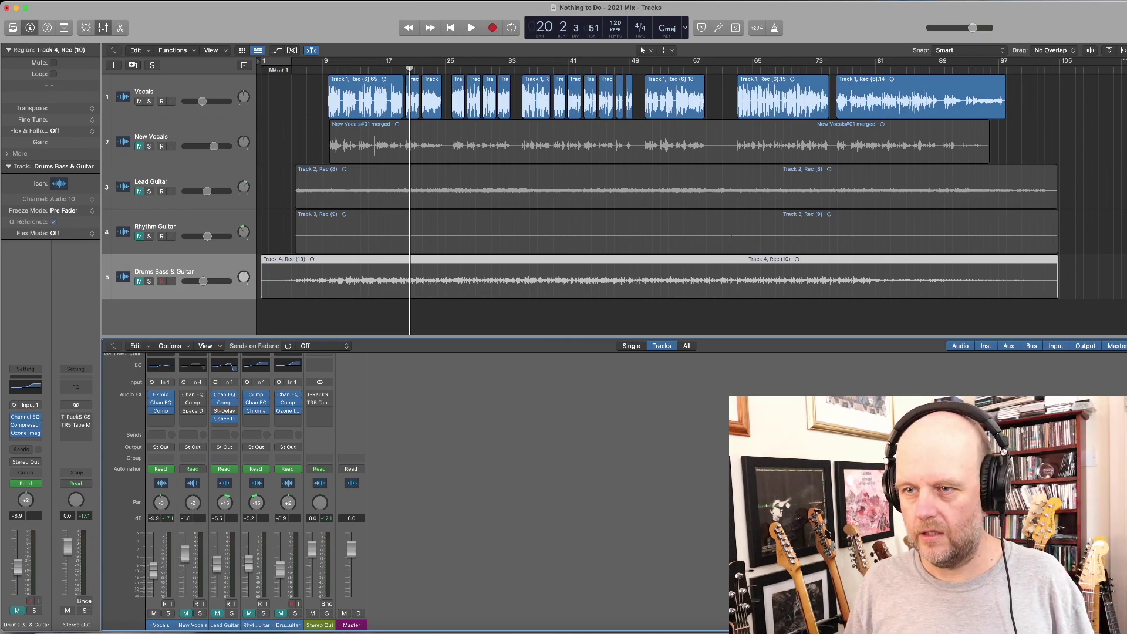
Play from bar 9 with everything muted, bringing in Drums Bass & Guitar, Rhythm Guitar, Lead Guitar and Vocals one by one
click(154, 613)
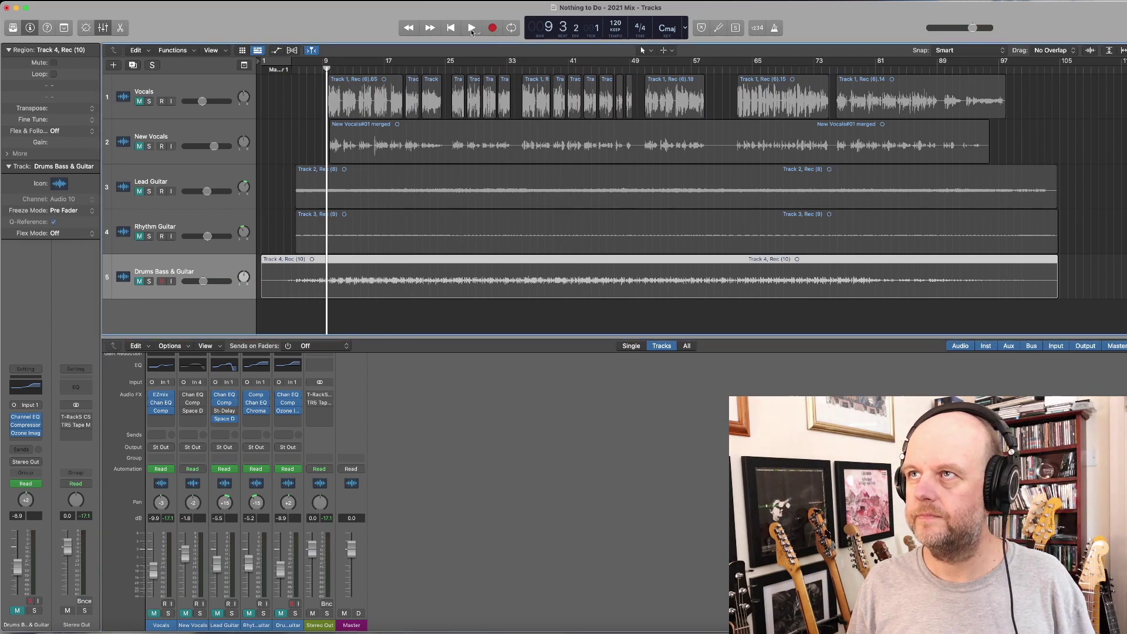
click(471, 29)
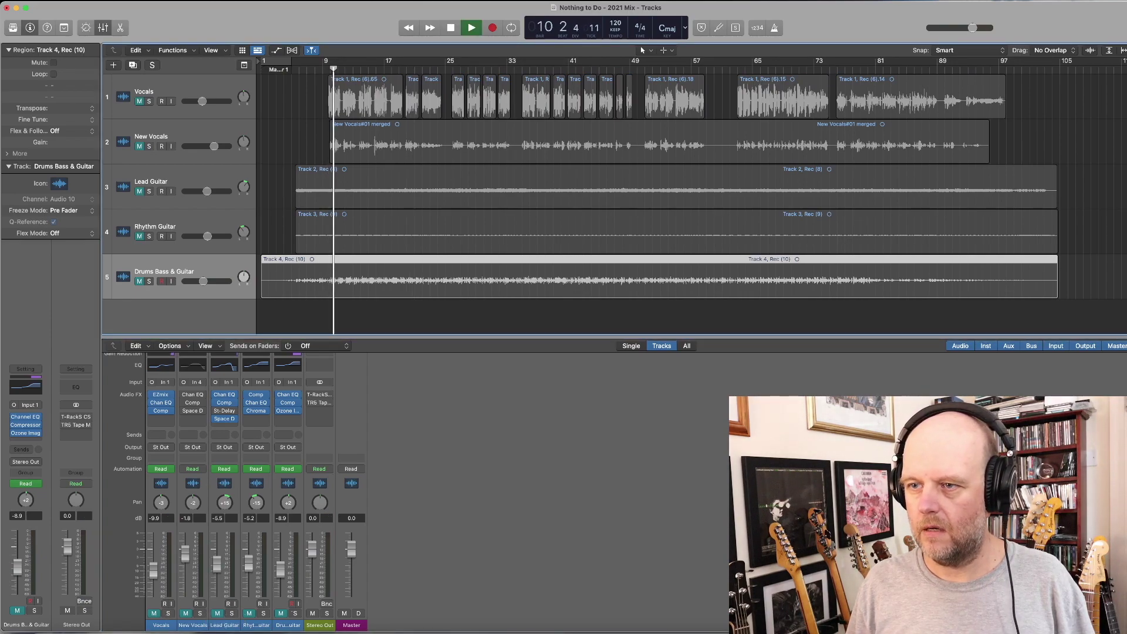
click(281, 614)
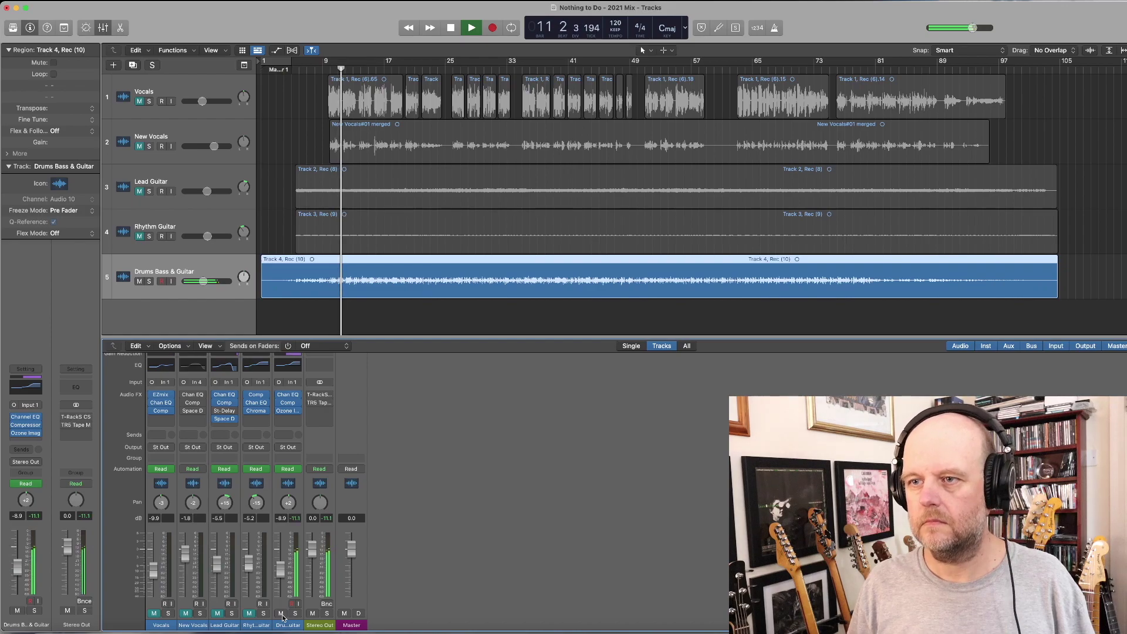
click(250, 613)
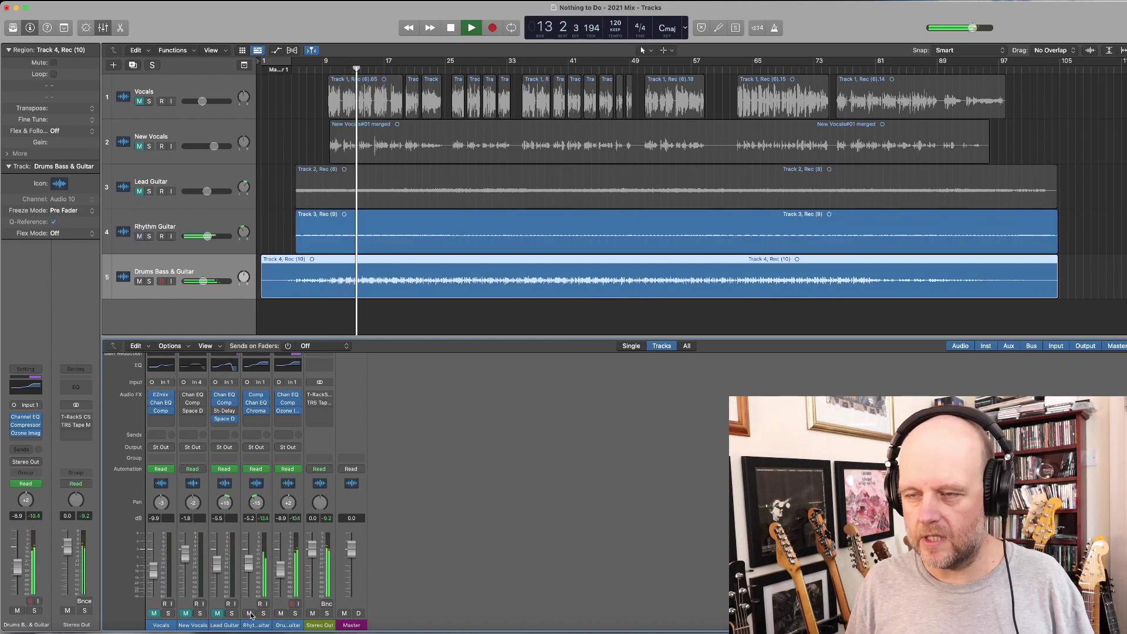
click(217, 613)
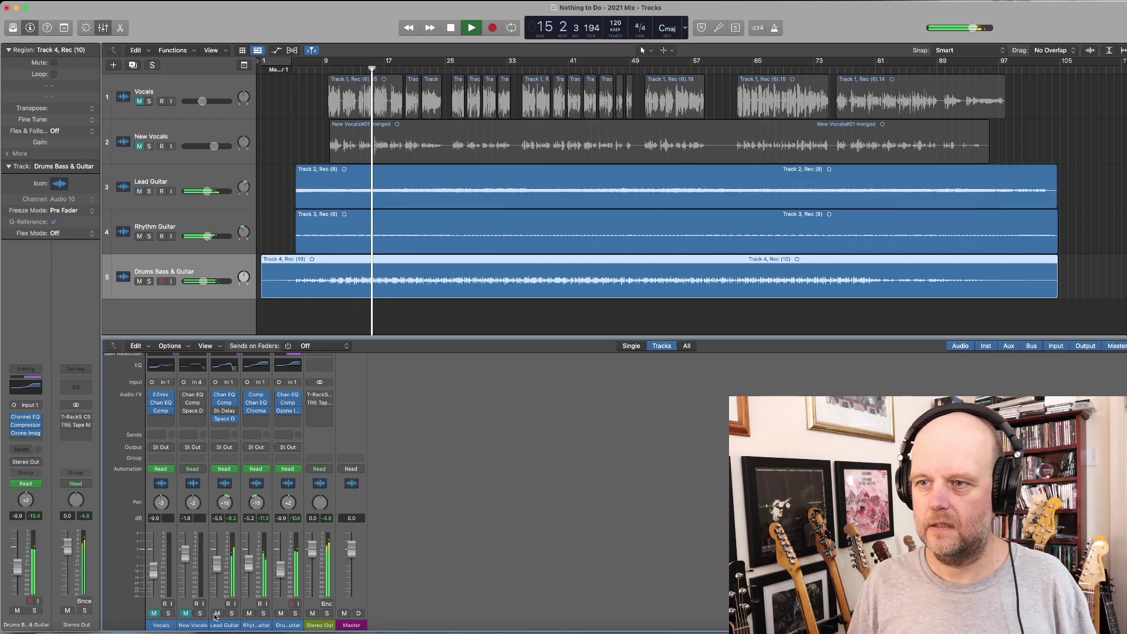
click(155, 613)
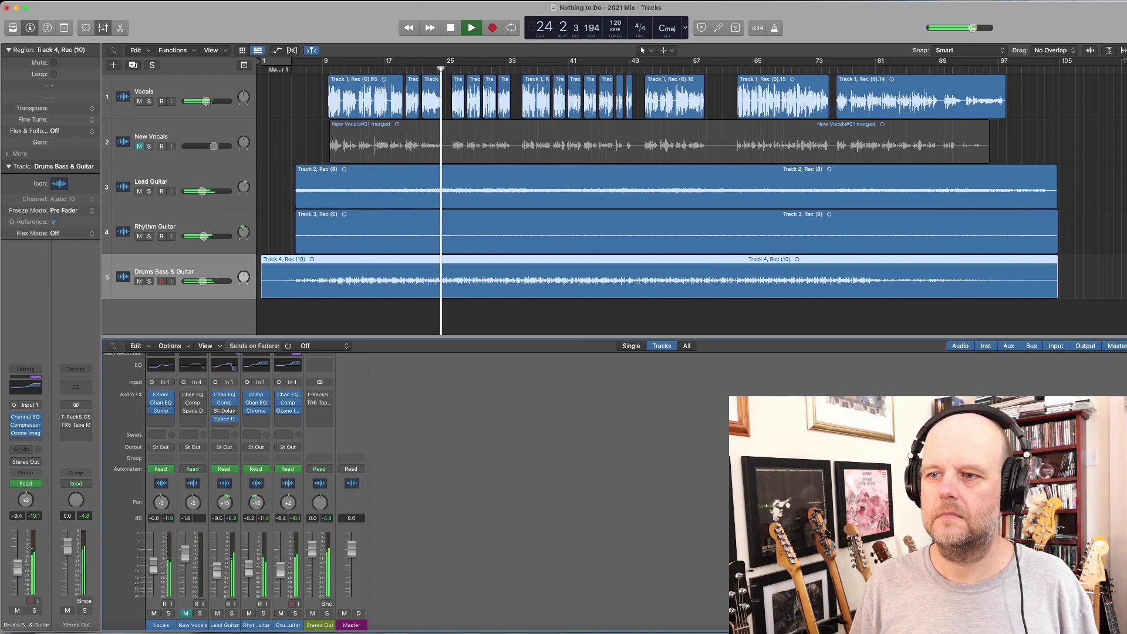
Balance the levels during playback: Vocals -5.1 dB, Lead Guitar -10.2 dB, Rhythm Guitar -12.2 dB, Drums Bass & Guitar -7.8 dB
click(250, 572)
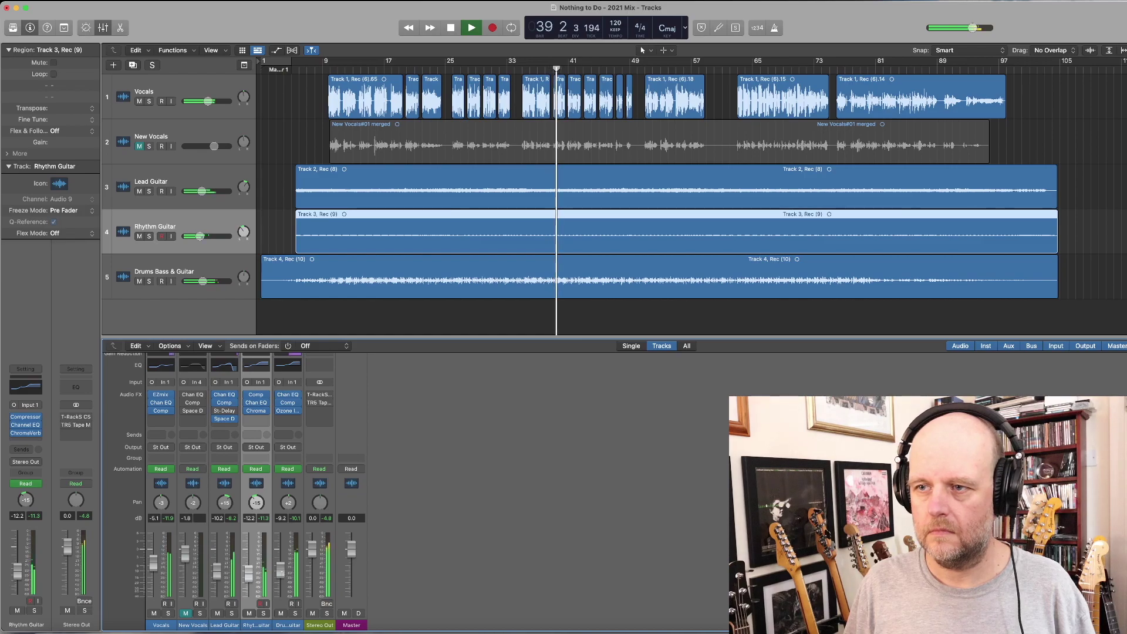
drag(282, 573, 284, 568)
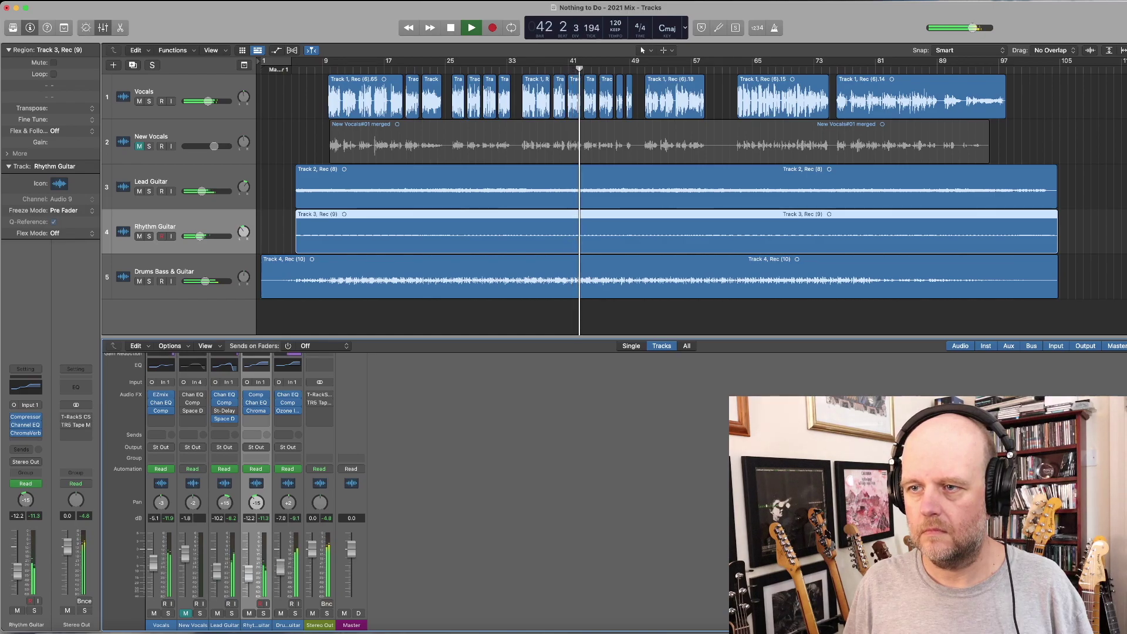